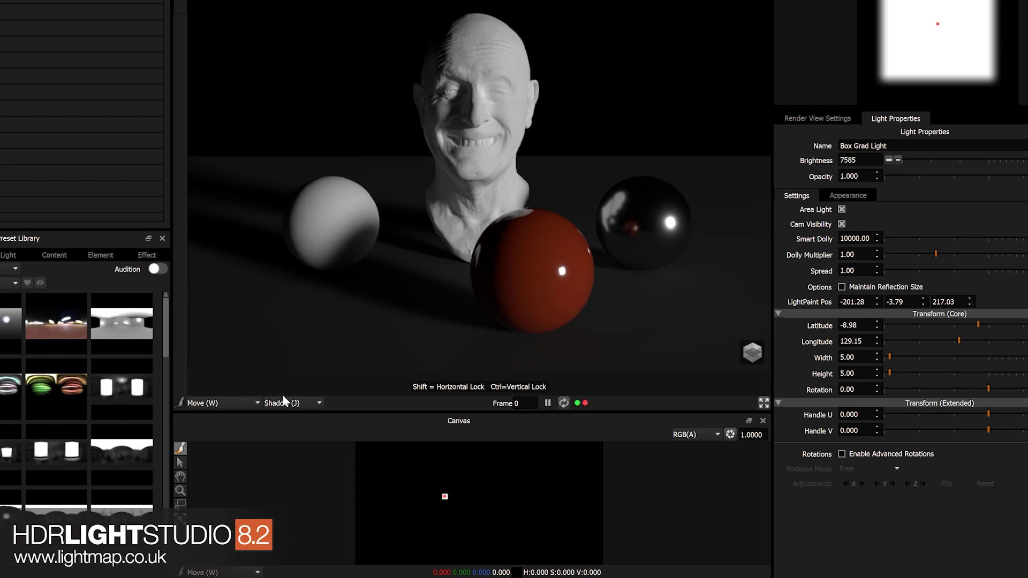
Switch from Shadow (J) to Reflection (D) and click three spots to set the red sphere's highlight.
click(299, 403)
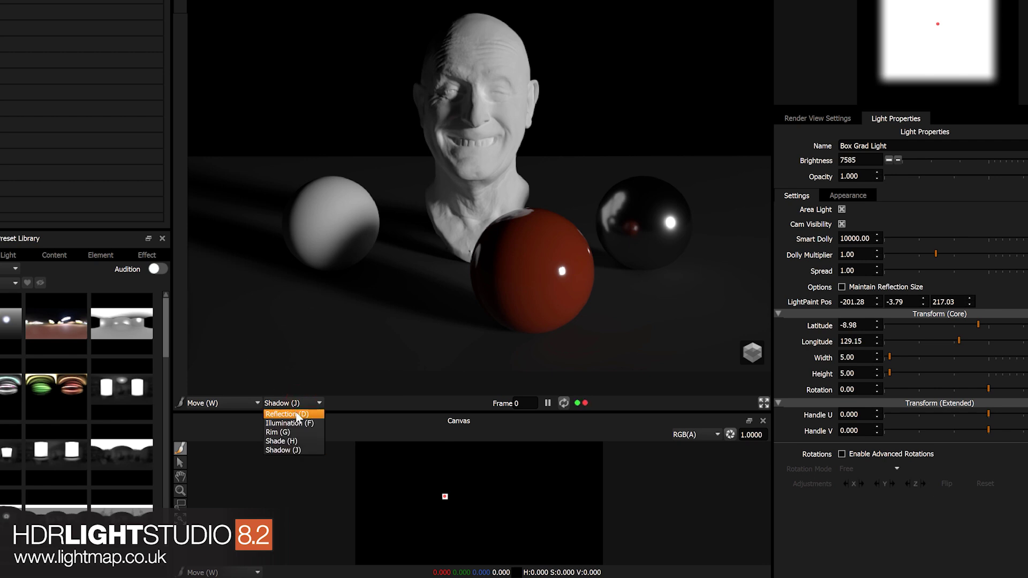
click(288, 414)
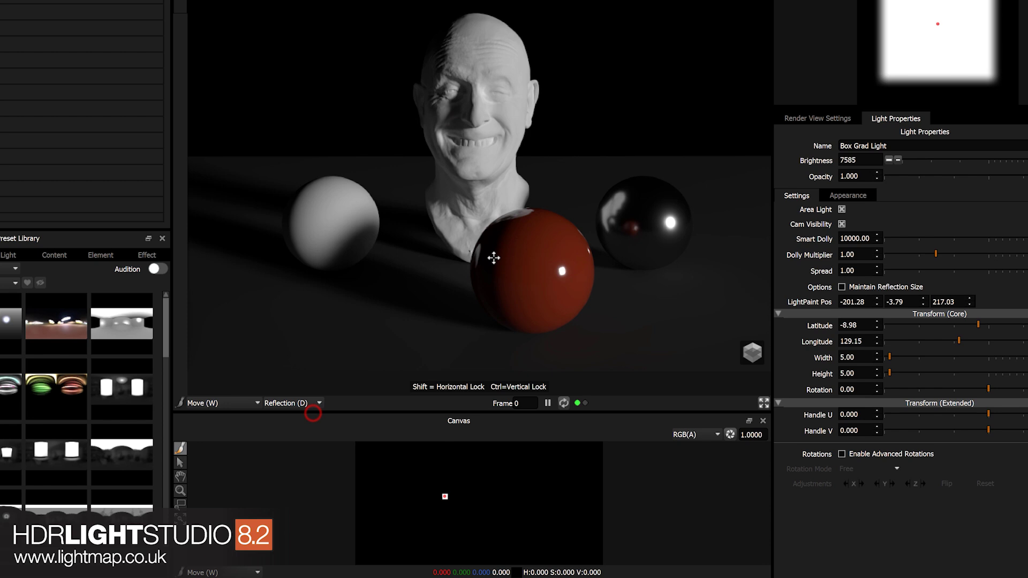
click(494, 252)
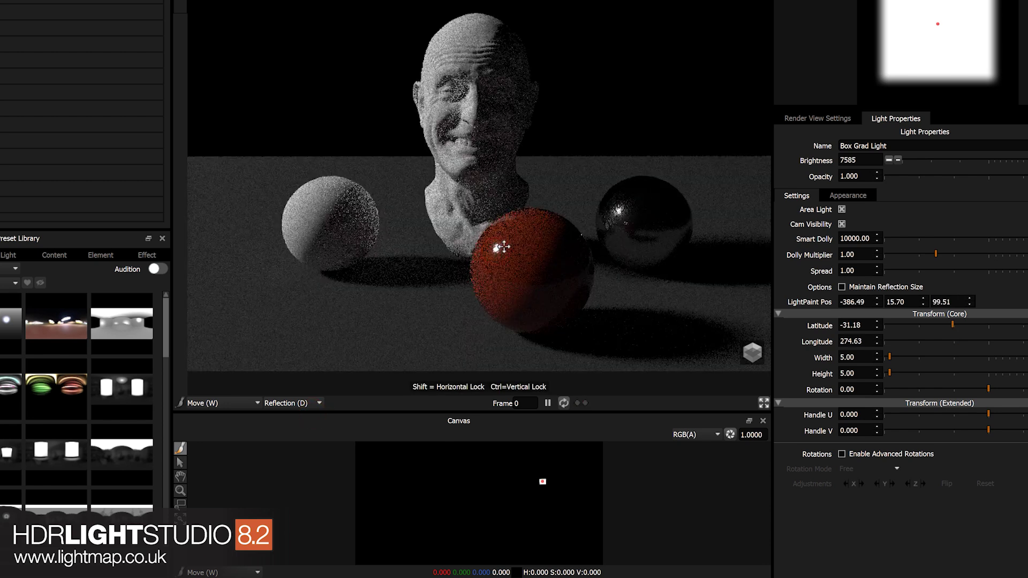
click(561, 239)
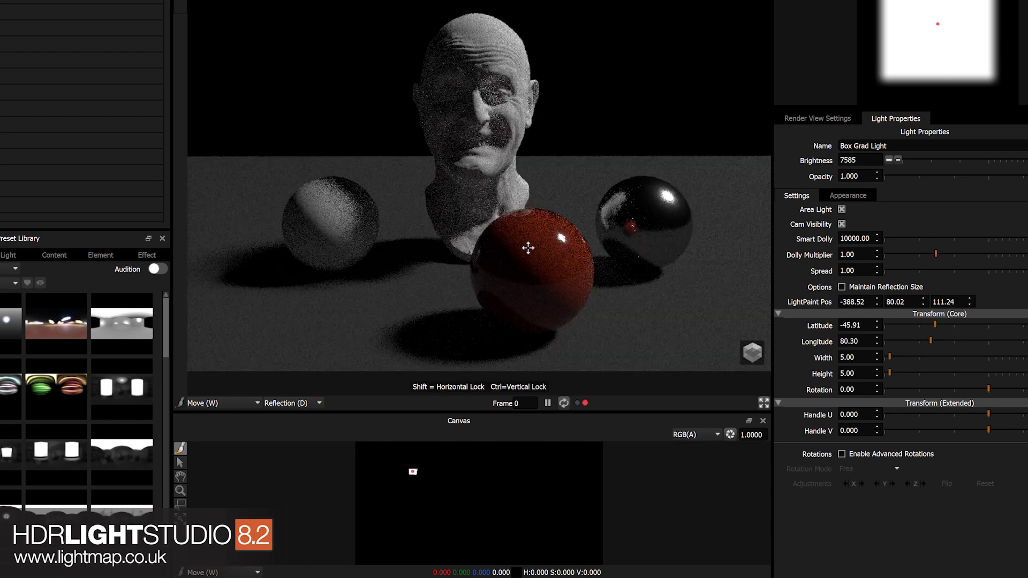
click(507, 253)
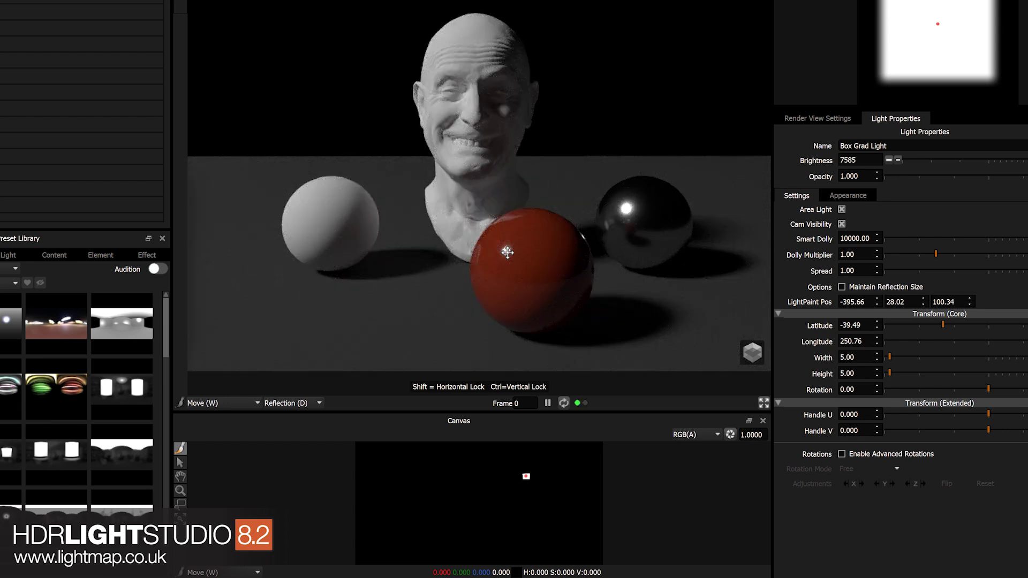
Reselect Reflection (D) and nudge the highlight to one spot on the red sphere.
click(287, 402)
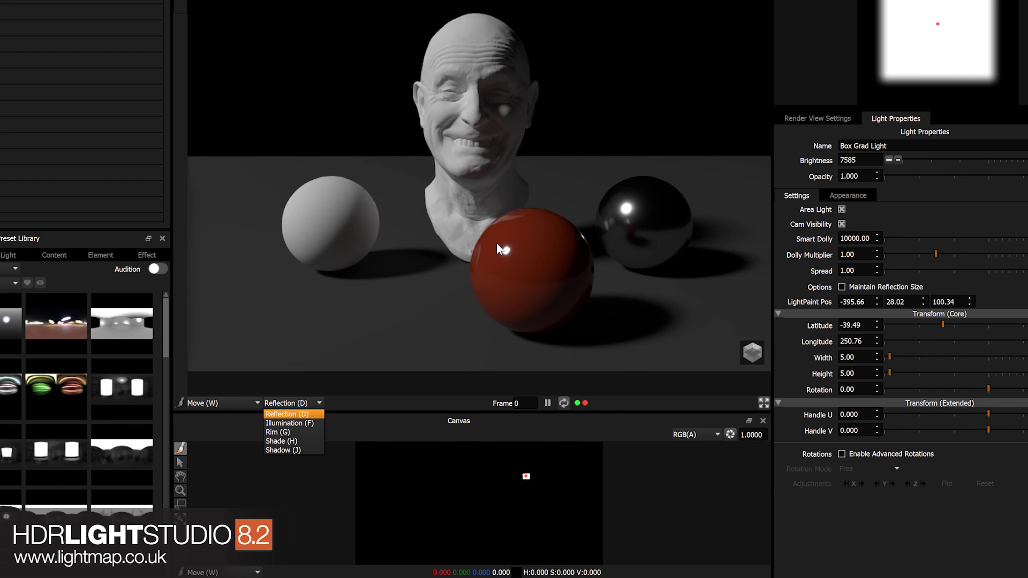
click(277, 415)
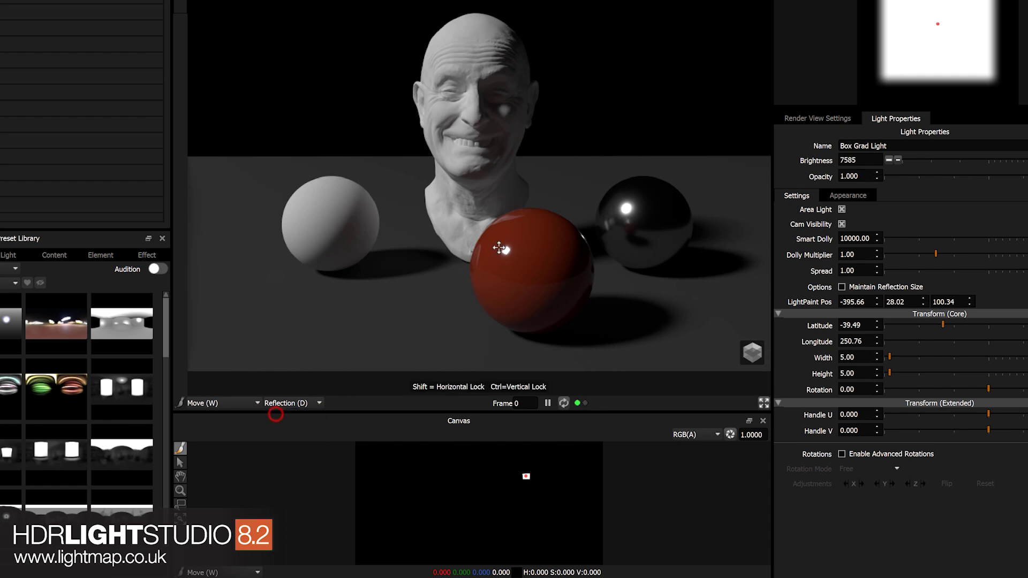
click(504, 251)
click(504, 251)
Select Shadow (J) and sweep the objects' shadows across six floor spots, ending lower right.
click(293, 403)
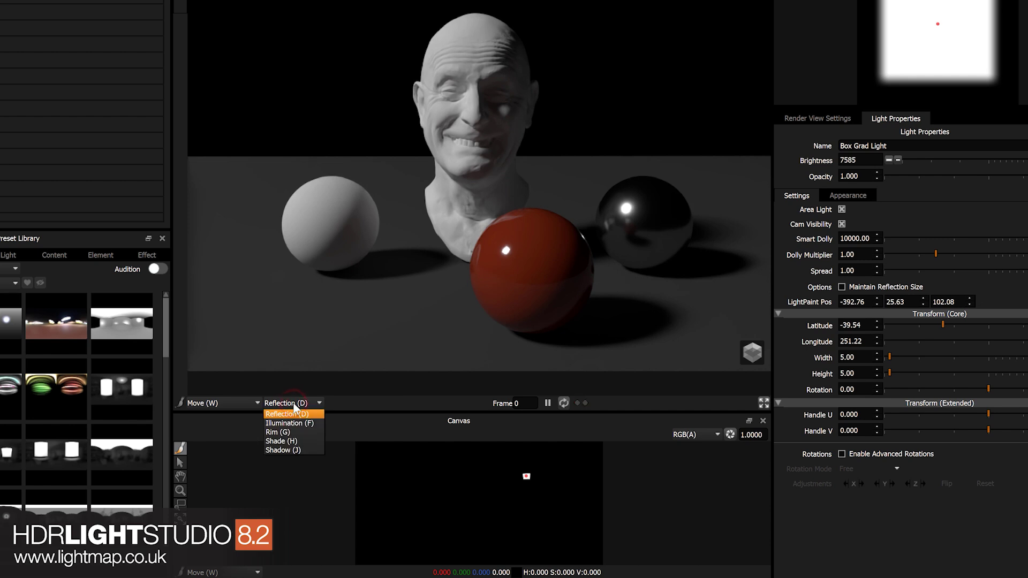
click(283, 450)
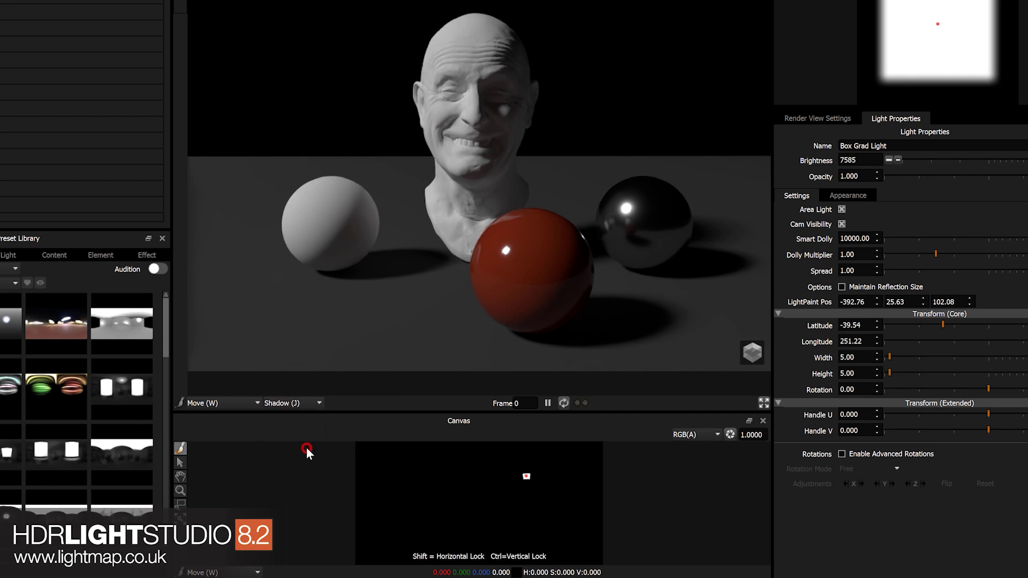
click(666, 353)
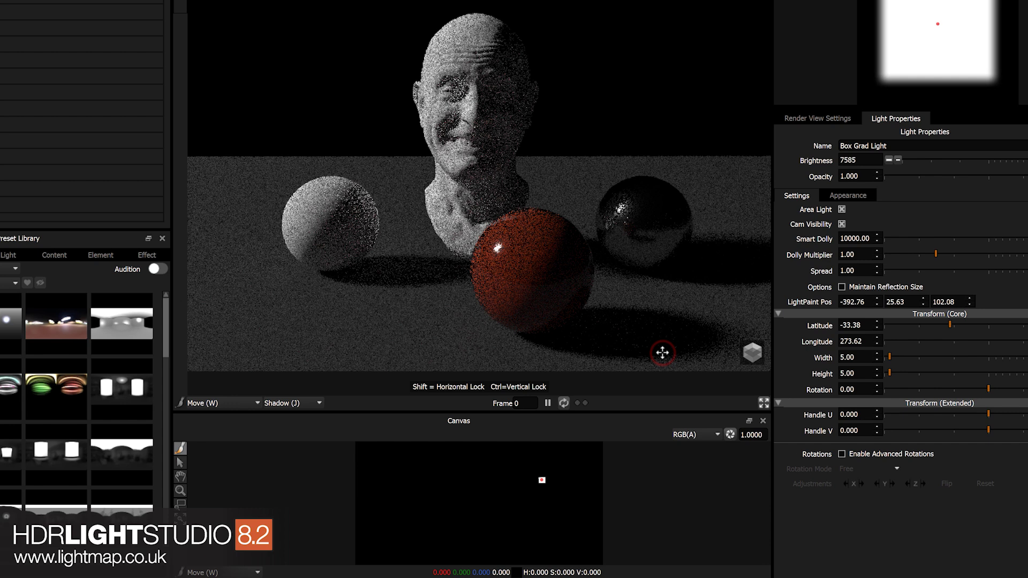
click(506, 358)
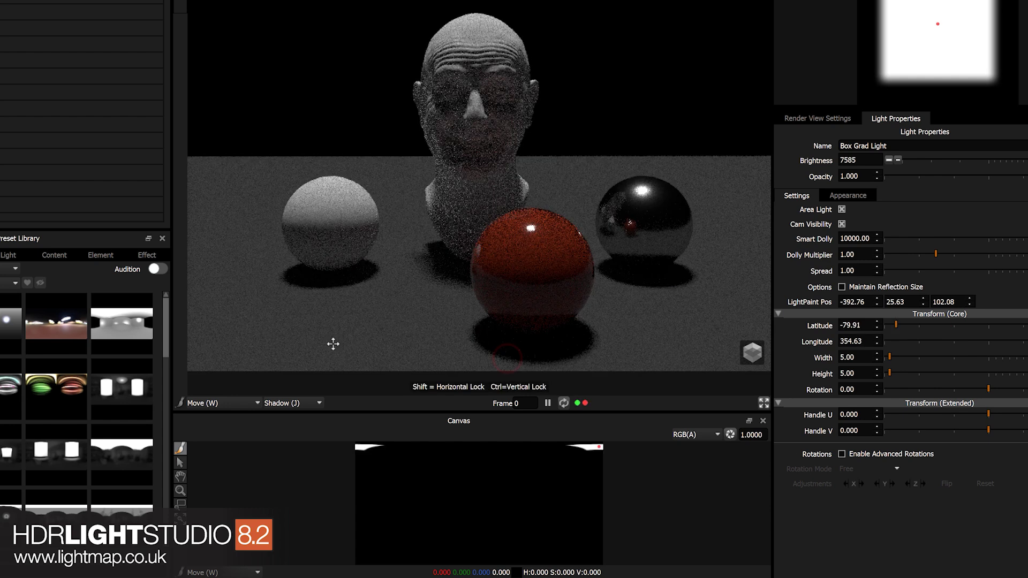
click(334, 344)
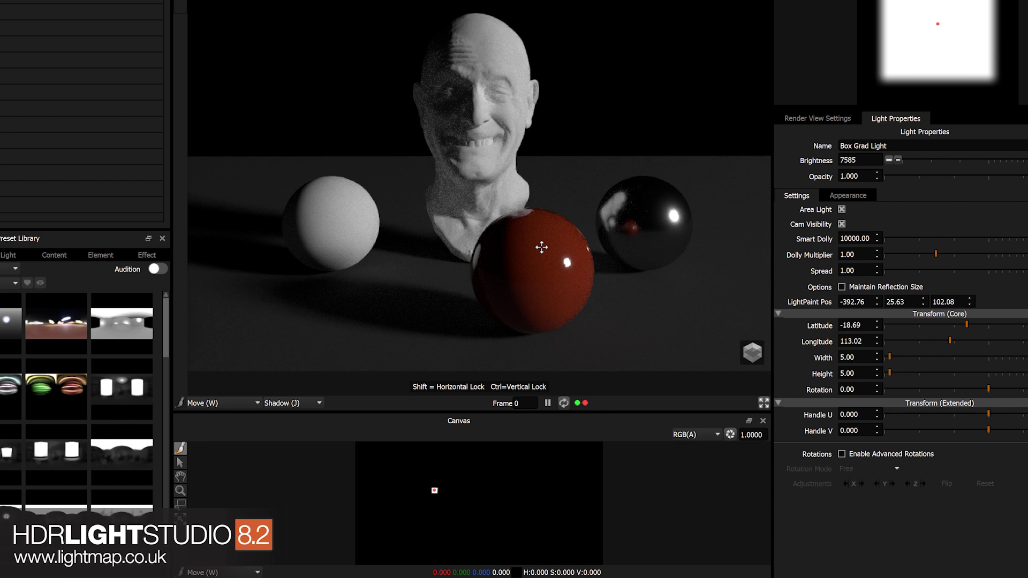
click(378, 360)
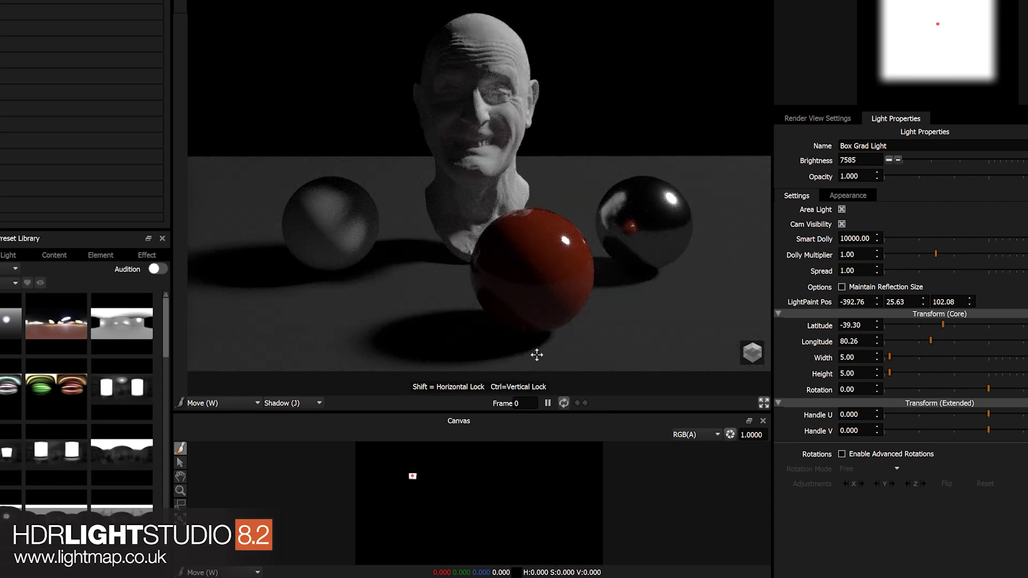
click(535, 353)
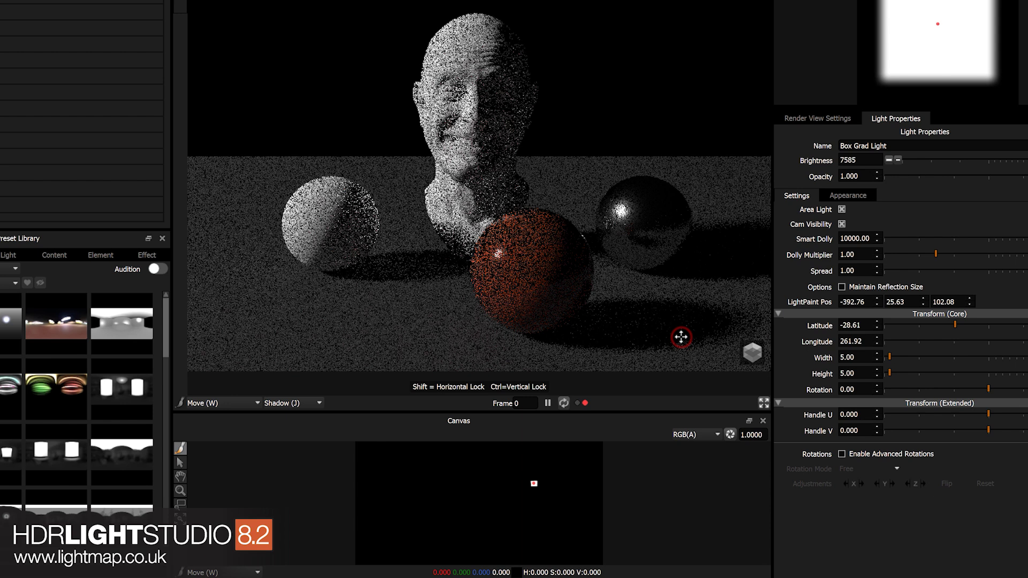
click(680, 356)
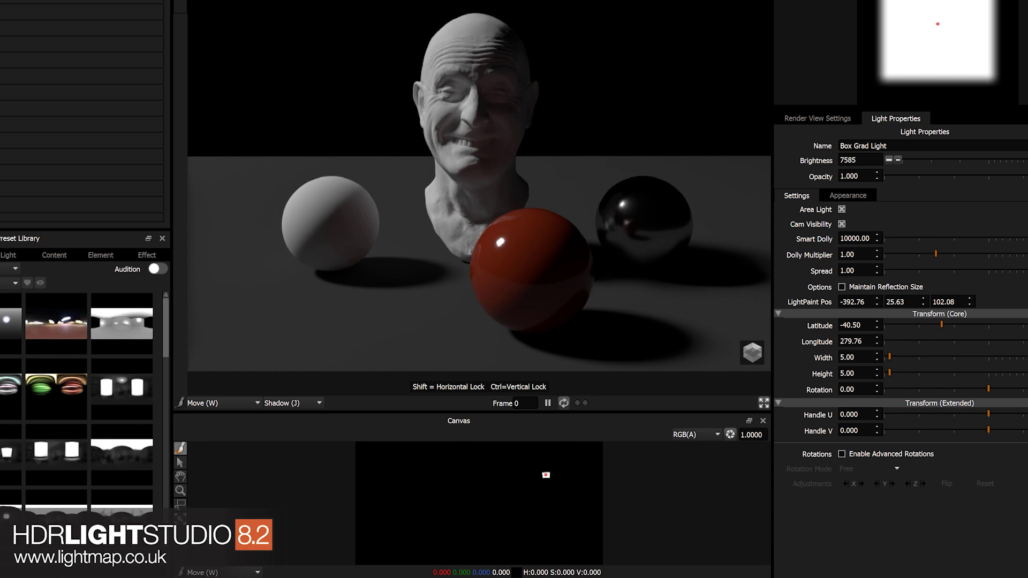
scroll(479, 184, up, 5)
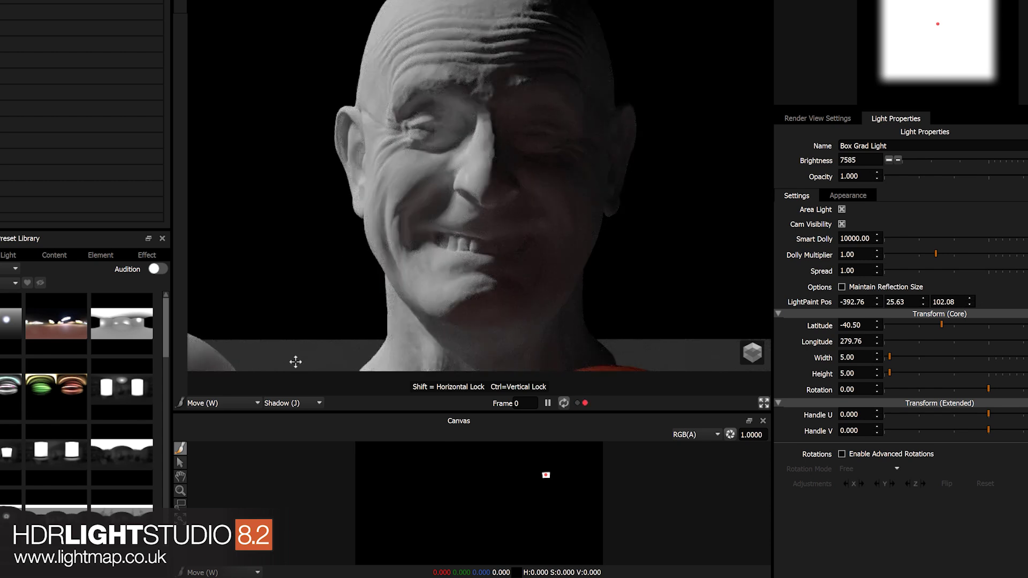
Light the bust's face head-on by reflection at the nose, and halve brightness to 3793.
click(292, 402)
click(294, 413)
click(487, 185)
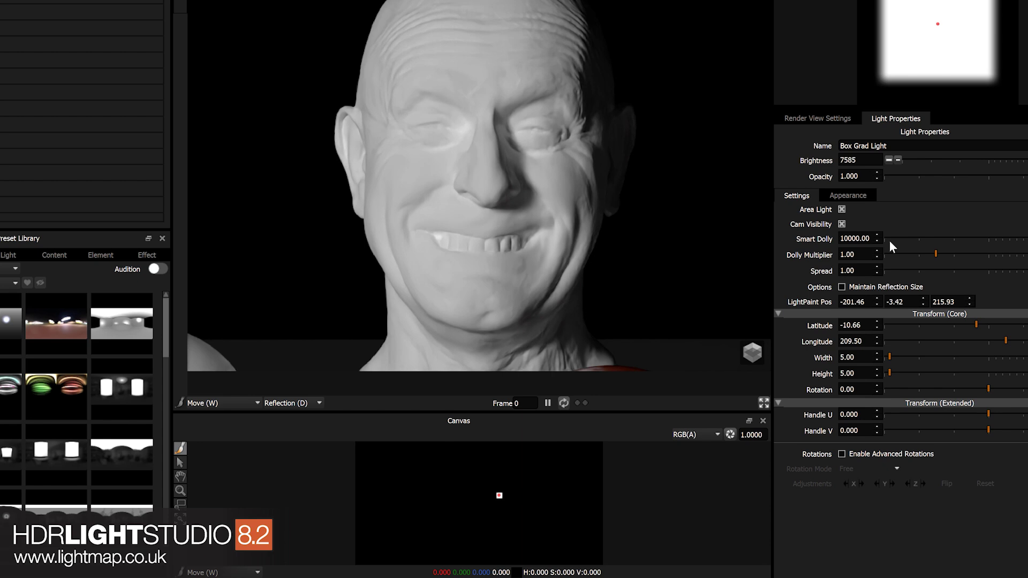
click(888, 161)
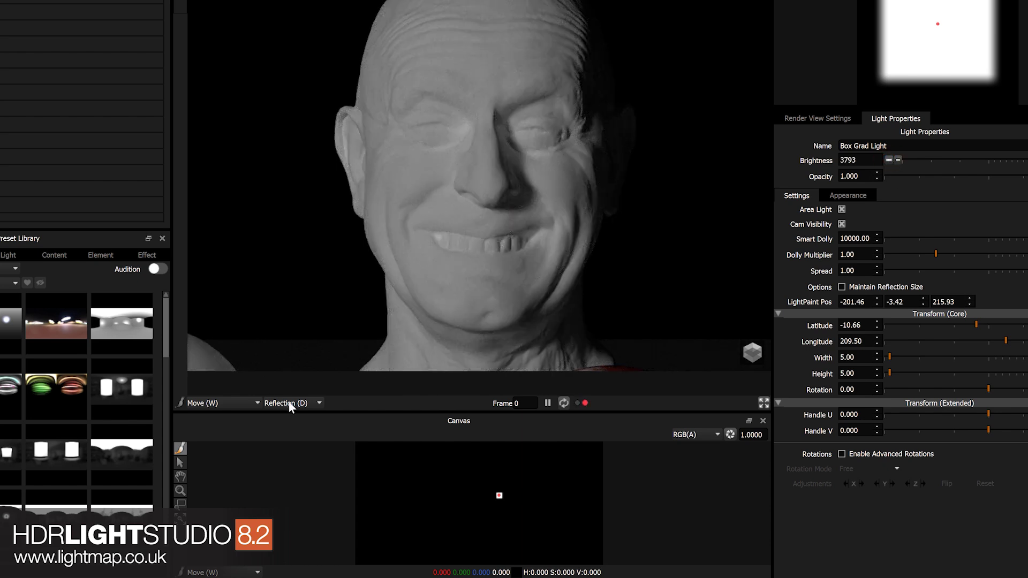
Select Shadow (J) and move the nose shadow across five face spots onto the cheek.
click(291, 403)
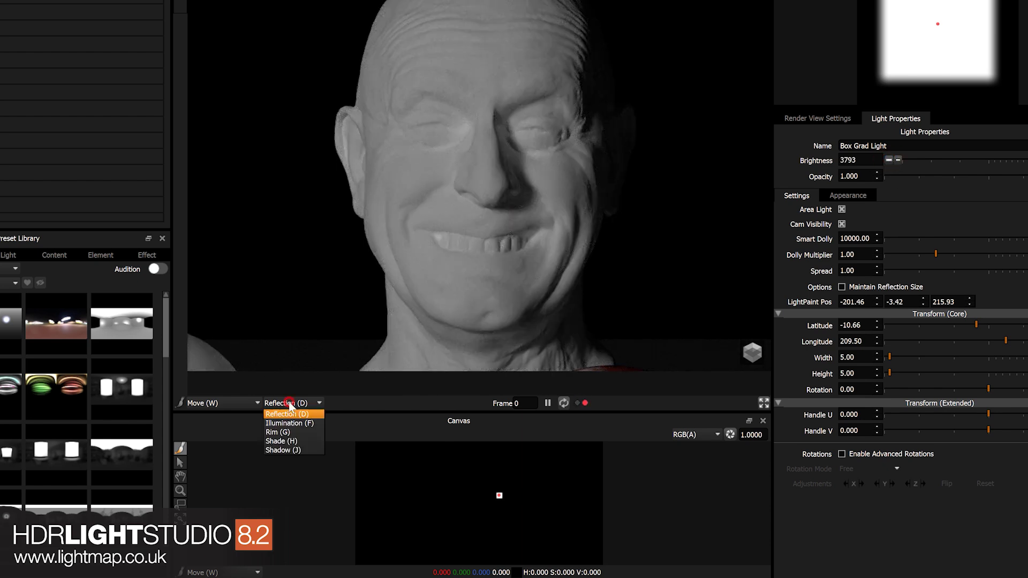
click(293, 451)
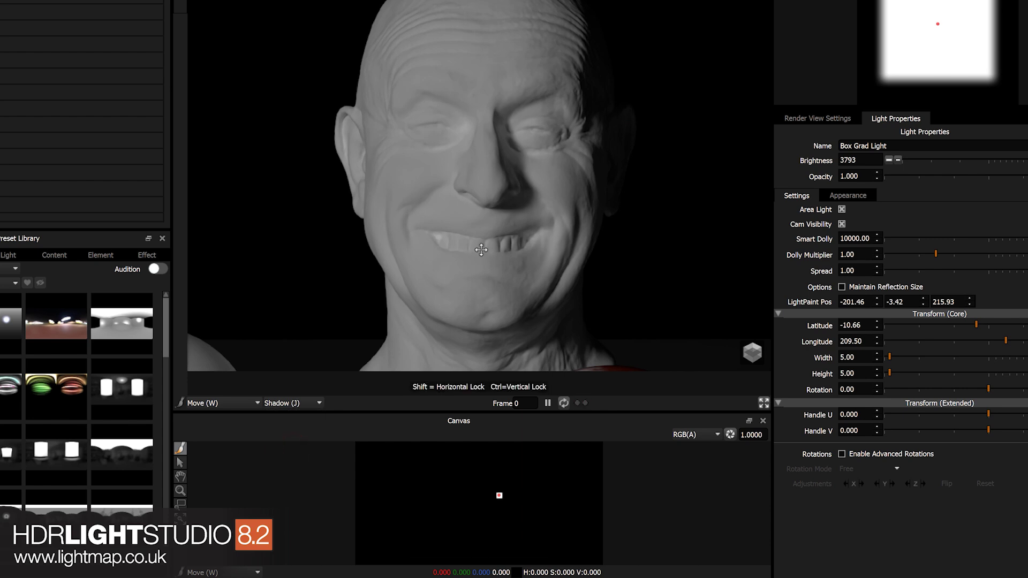
click(524, 218)
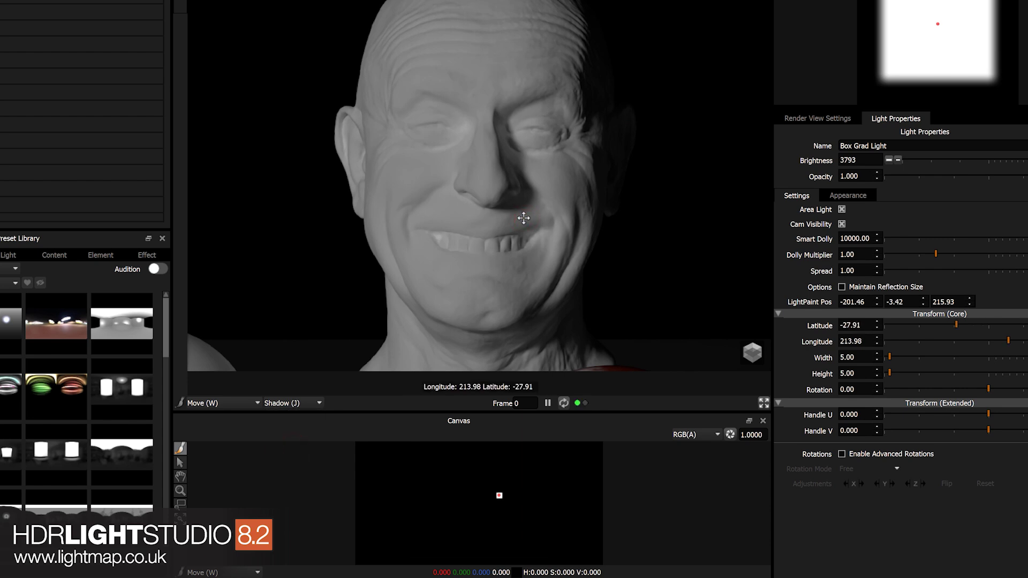
click(492, 226)
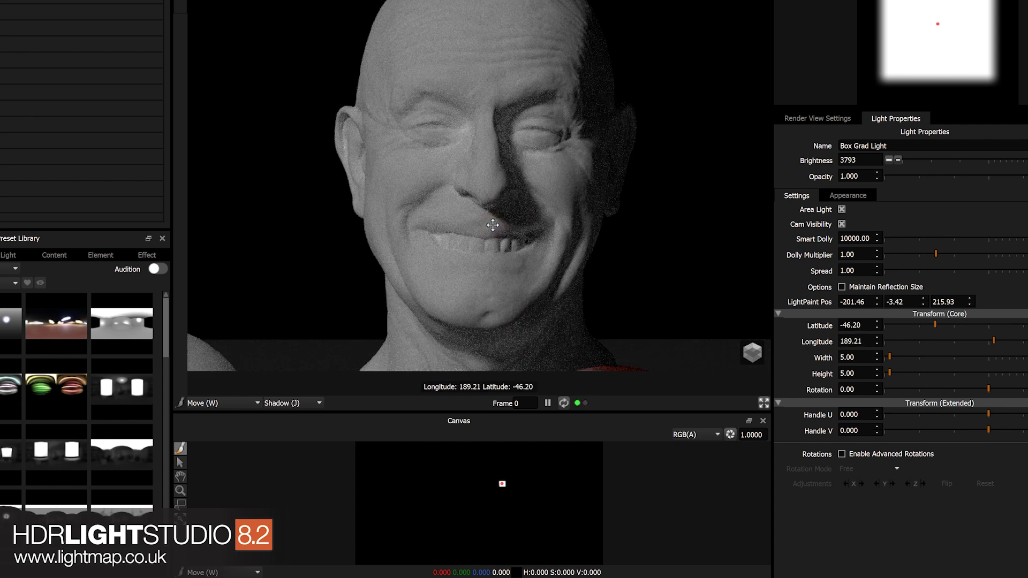
click(462, 223)
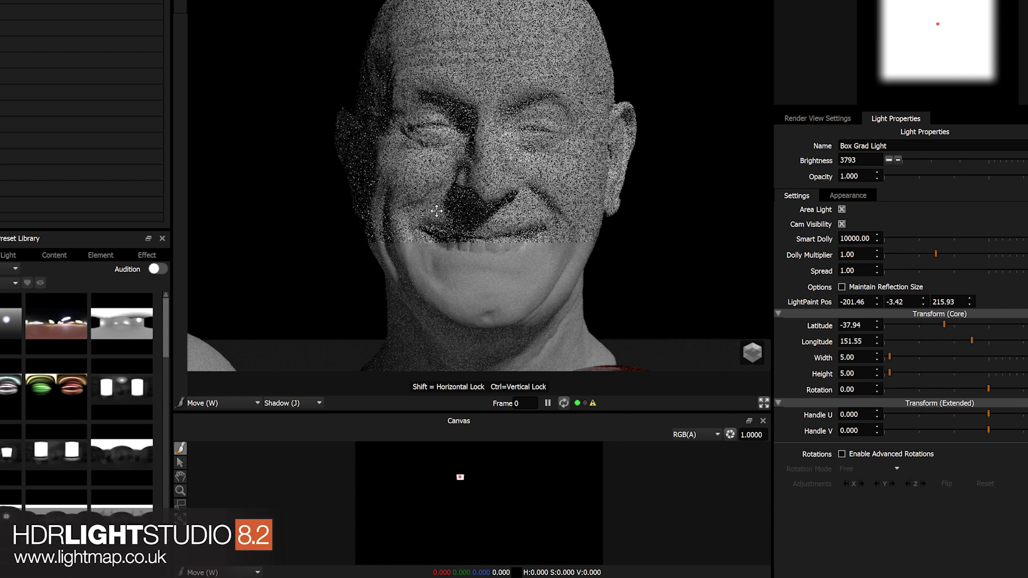
click(435, 211)
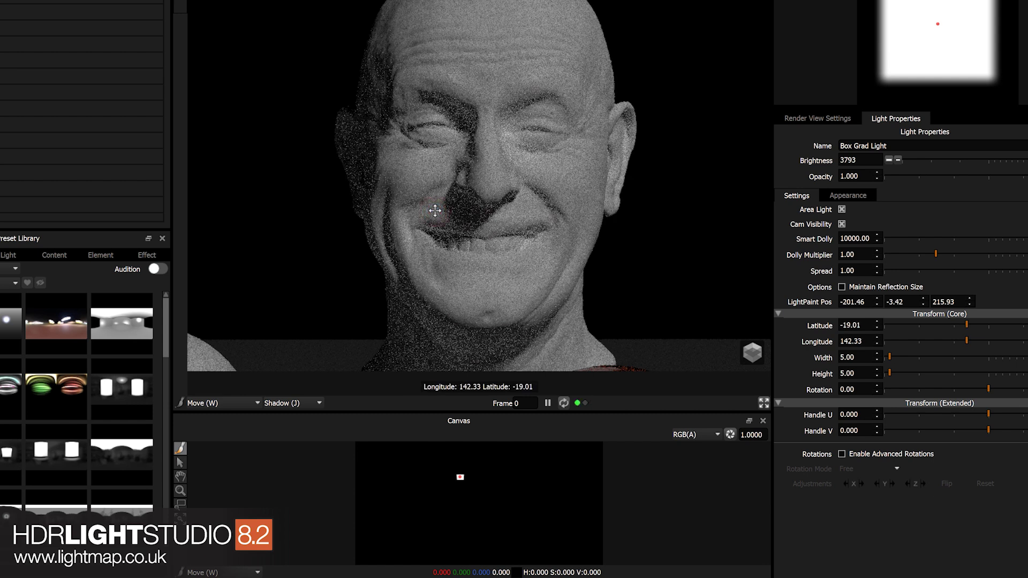
click(417, 182)
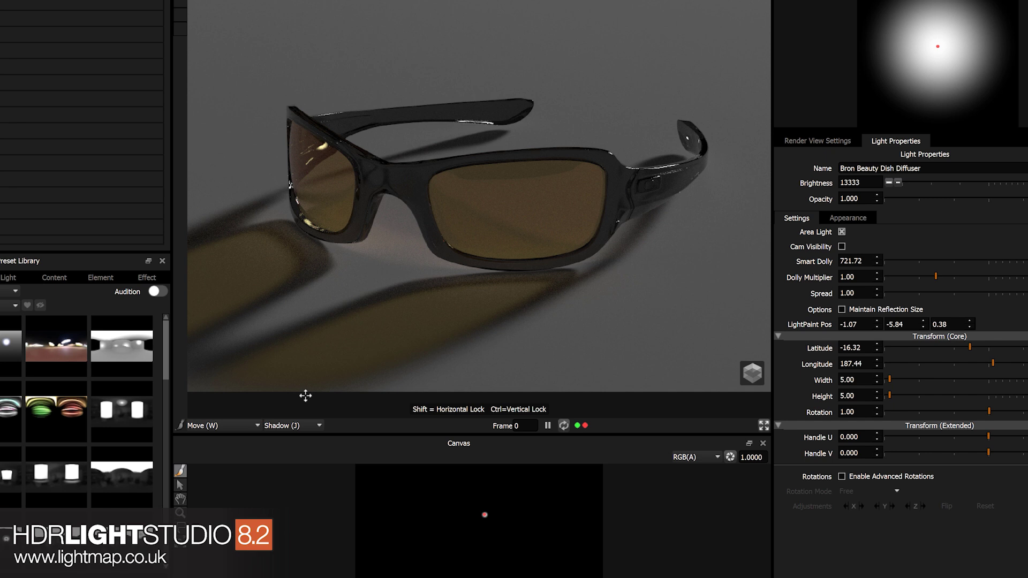
Select Reflection (D) and place a highlight on the sunglasses frame.
click(293, 426)
click(291, 436)
click(555, 150)
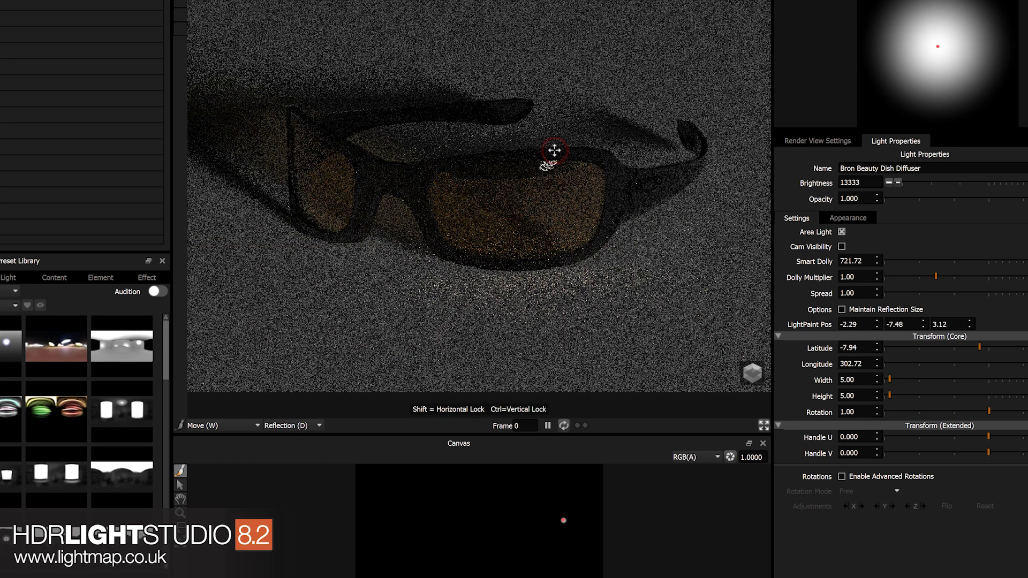
Select Shadow (J) and swing the sunglasses' shadow right, forward, left and behind.
click(289, 426)
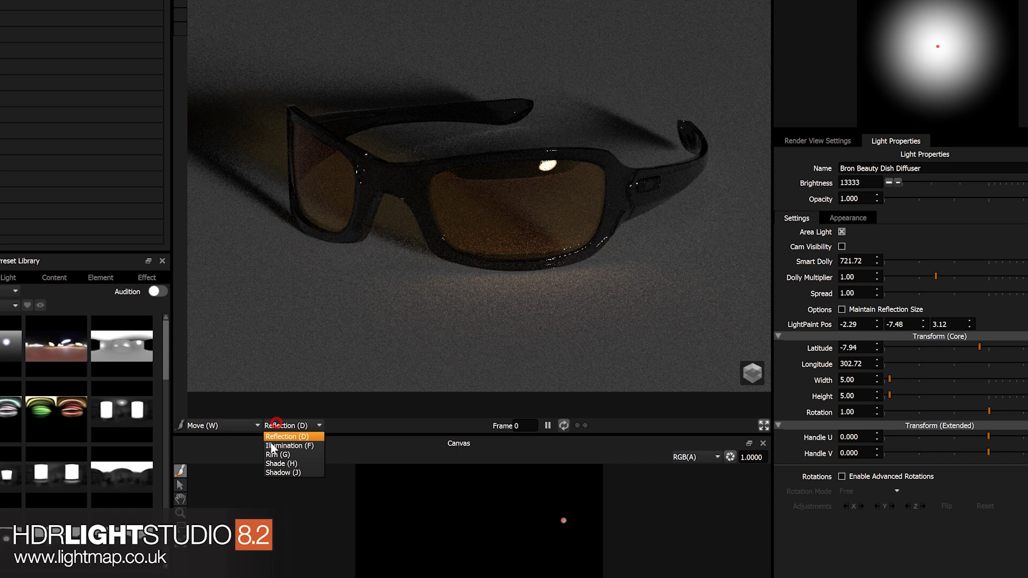
click(291, 473)
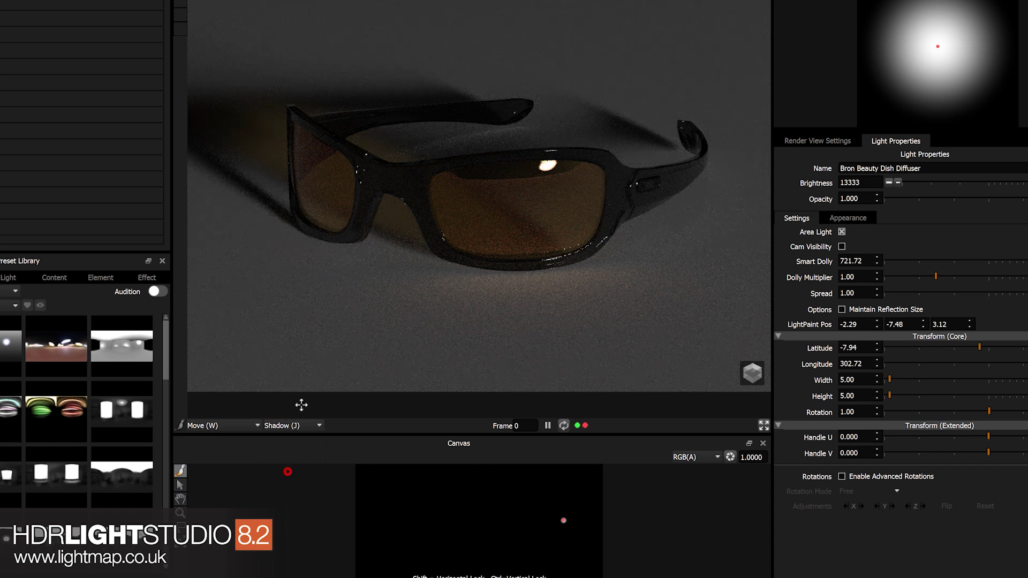
click(341, 313)
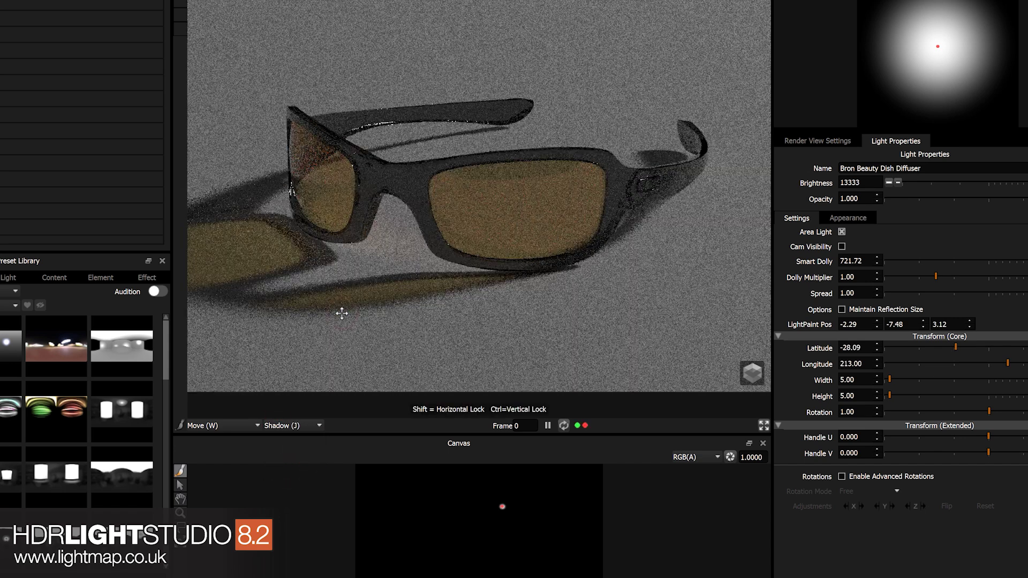
click(499, 349)
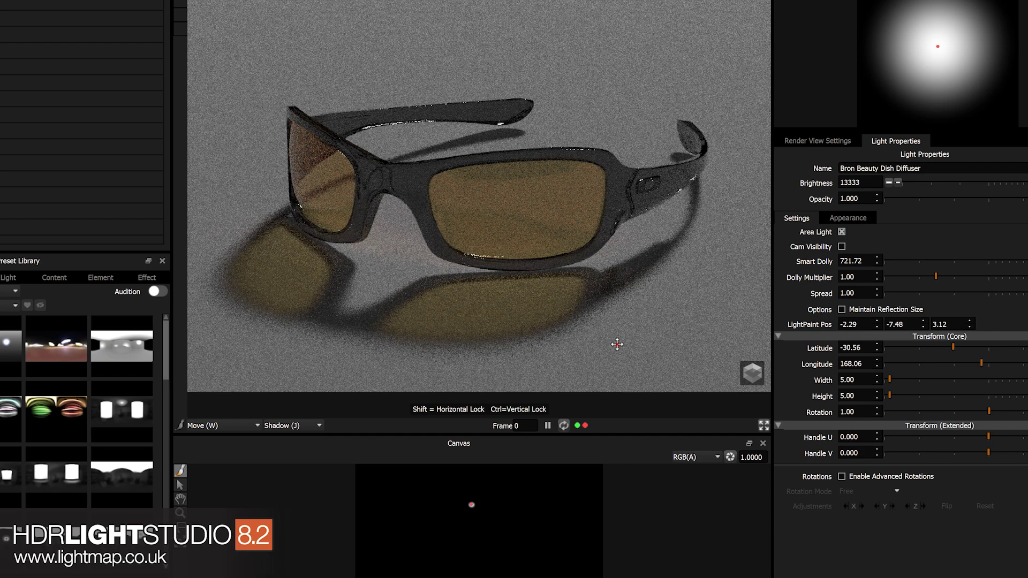
click(620, 347)
click(747, 287)
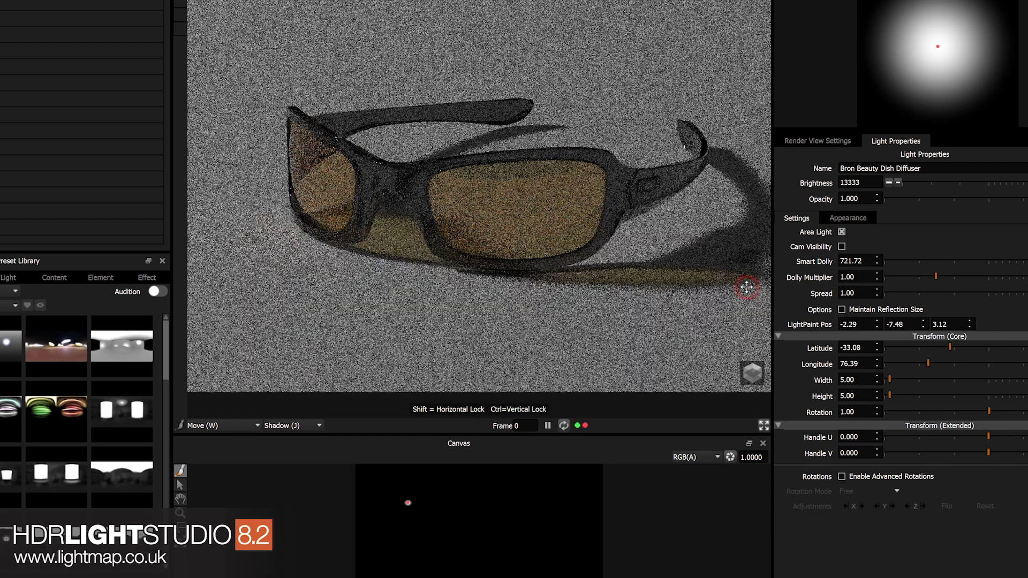
click(619, 377)
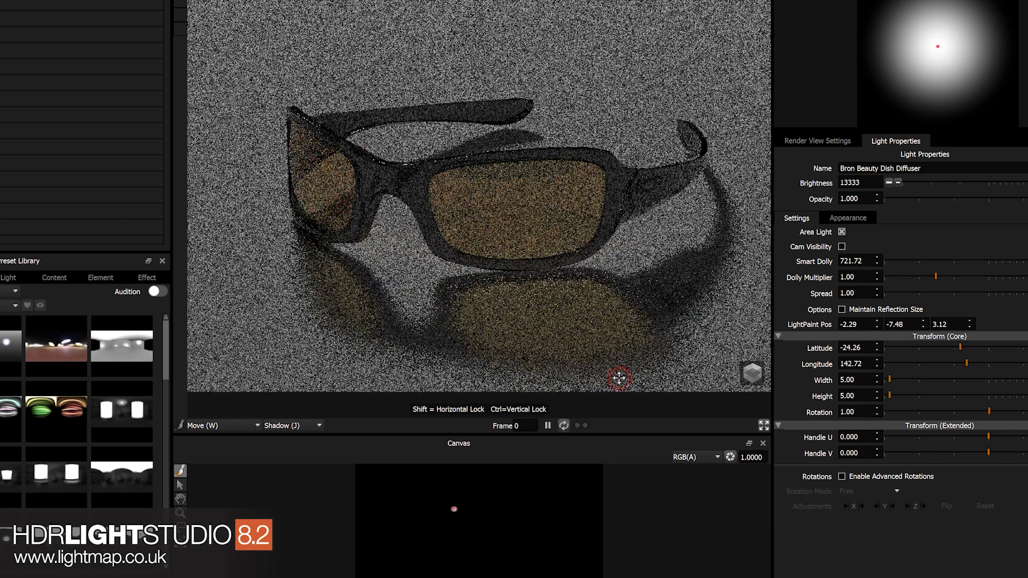
click(355, 356)
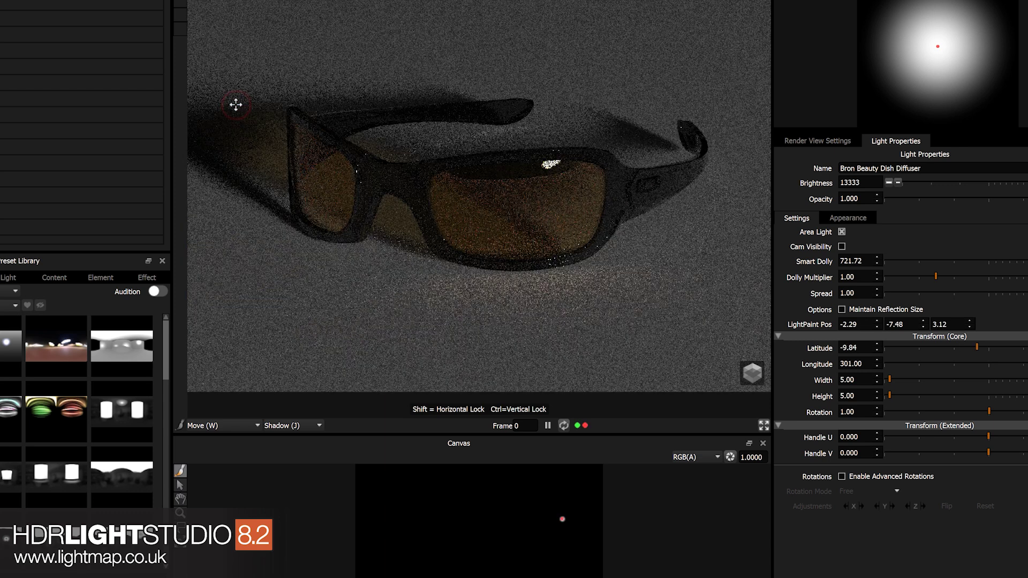
click(641, 59)
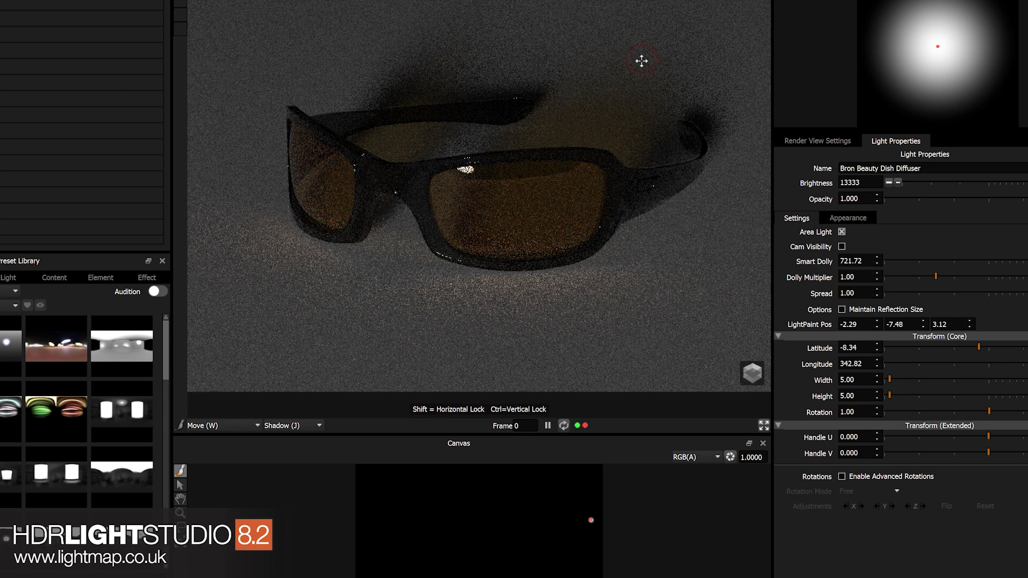
click(396, 344)
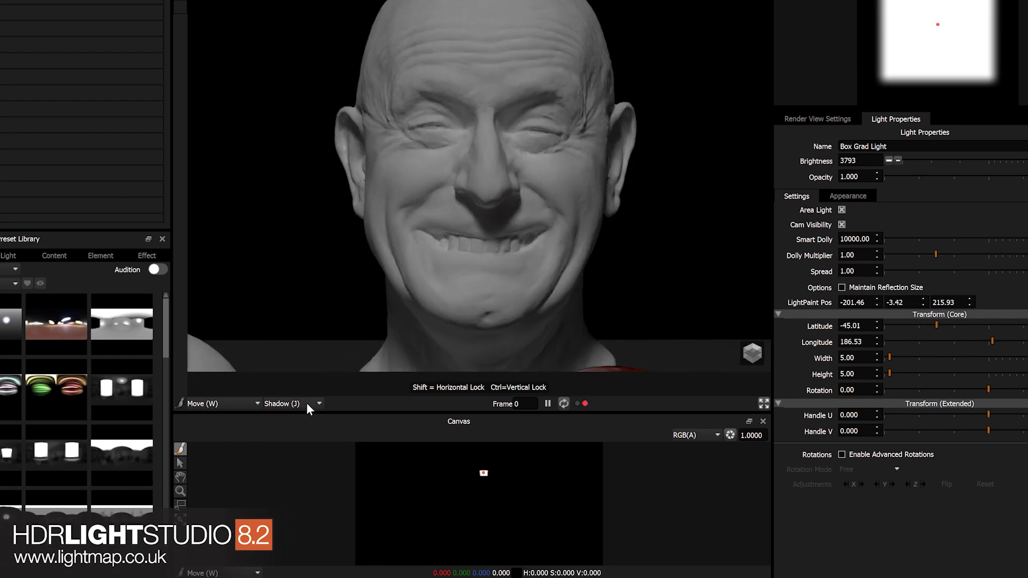
Select Illumination (F) and light the bust's forehead, leaving half the face dark.
click(303, 404)
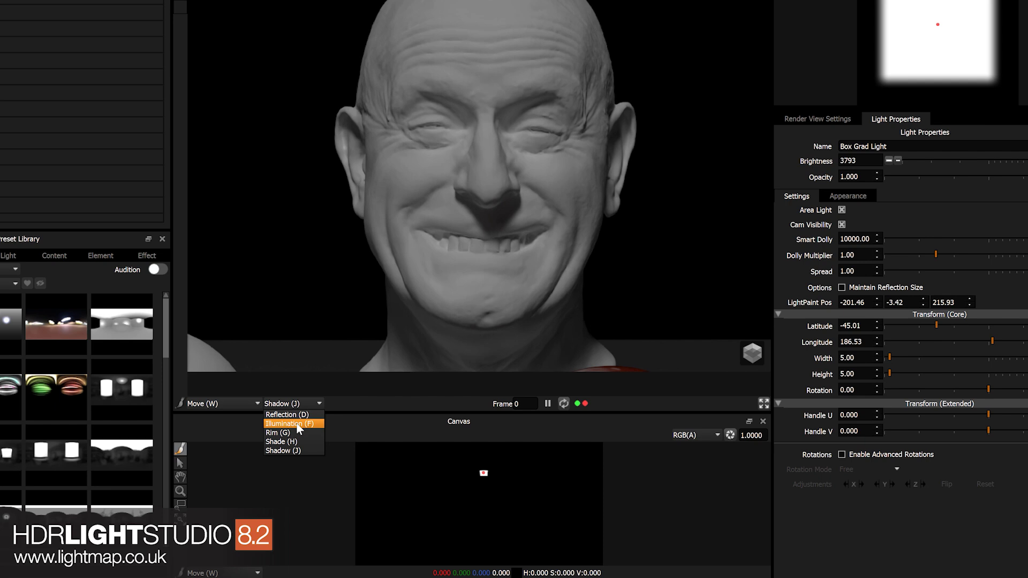
click(294, 424)
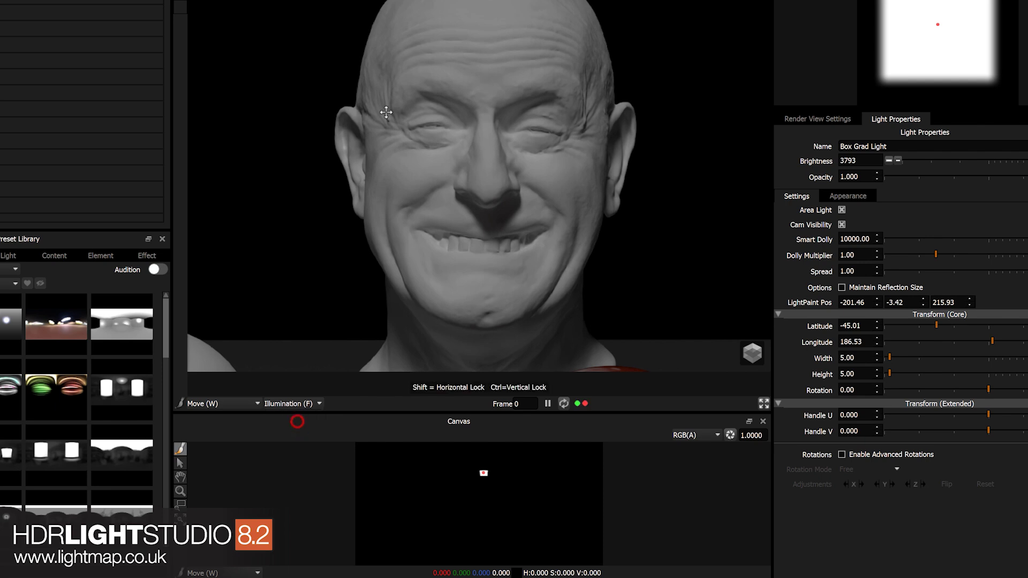
click(400, 32)
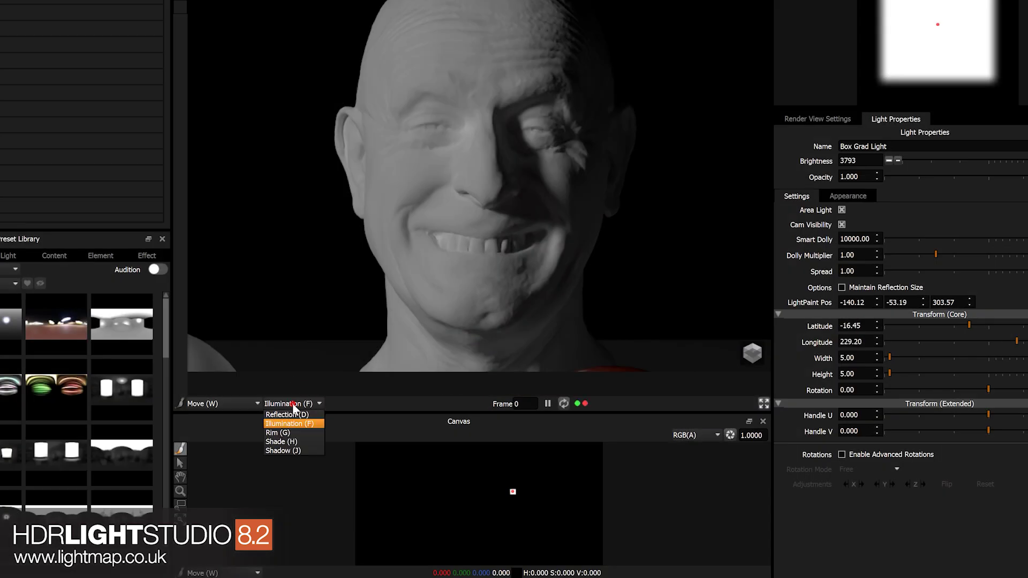
Select Shade (H) and shade the bust's lower face, leaving only its edge bright.
click(293, 442)
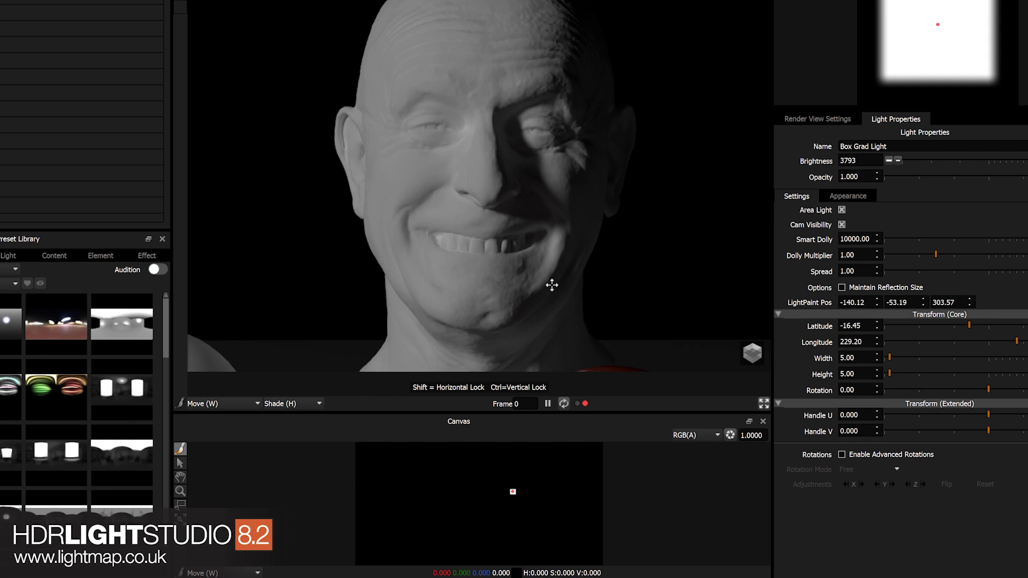
click(551, 286)
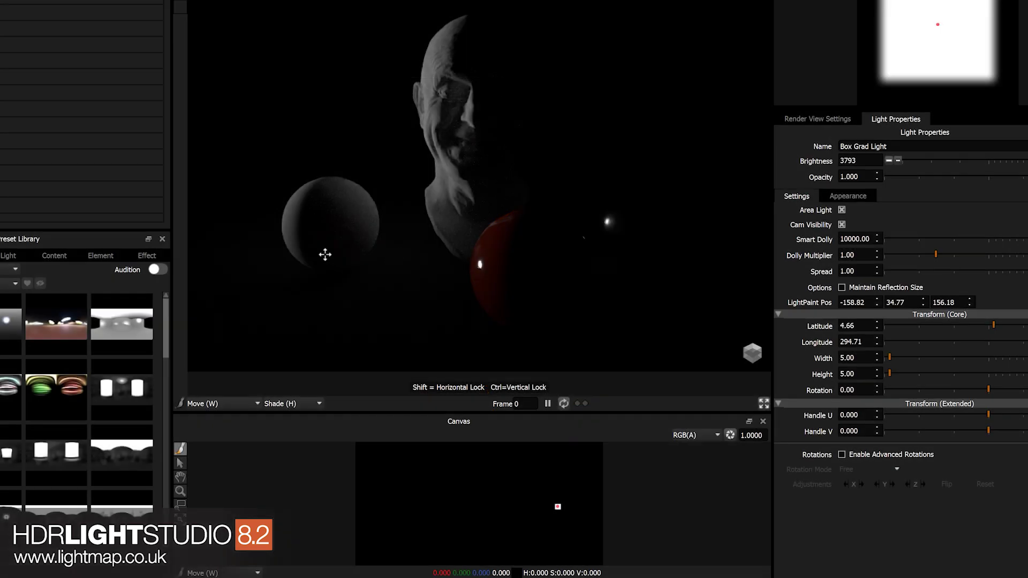
Select Illumination (F) and light the white sphere from the front.
click(292, 403)
click(289, 424)
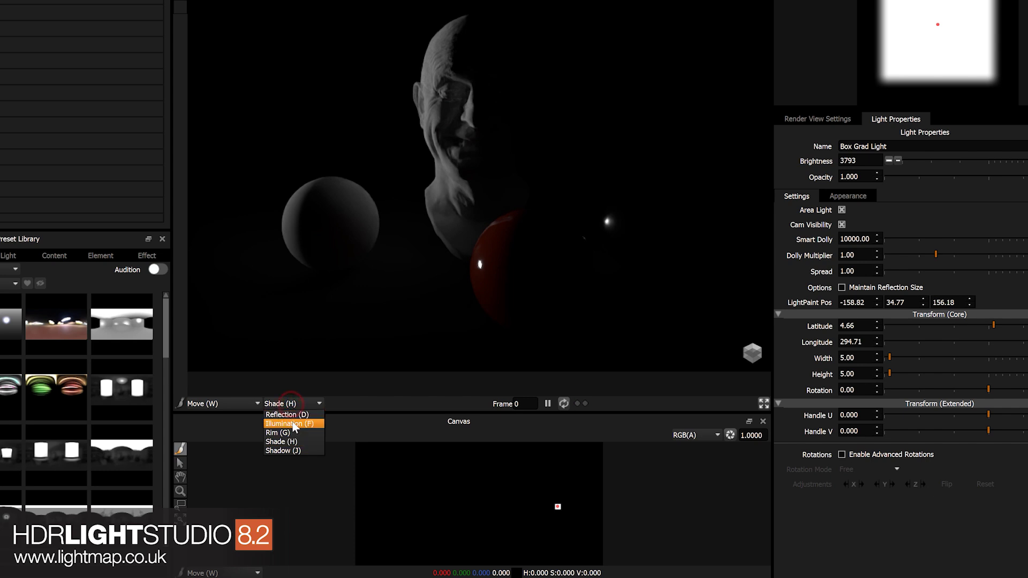
click(298, 200)
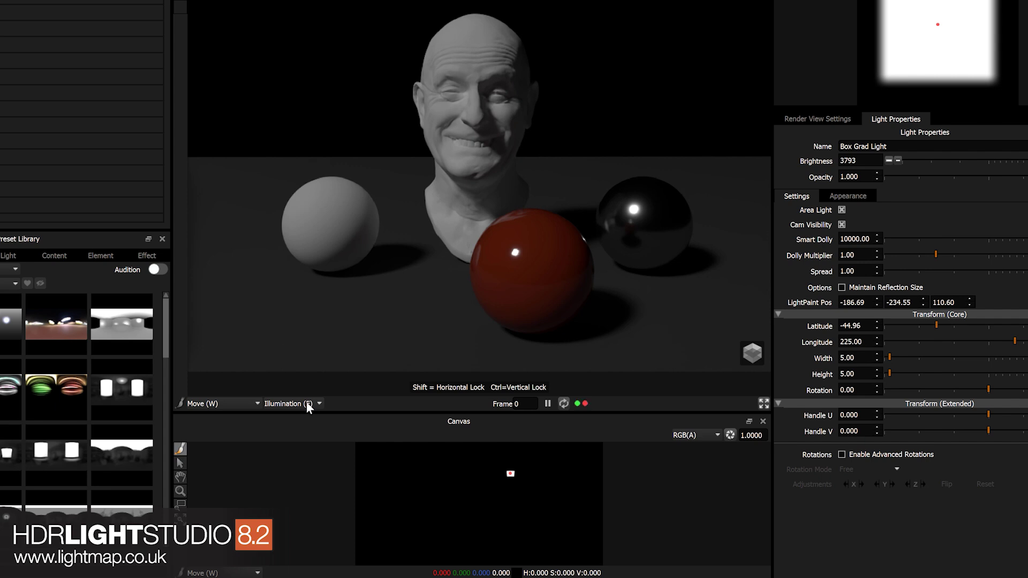
Select Shade (H) and click the white sphere twice to put its front in shade.
click(309, 405)
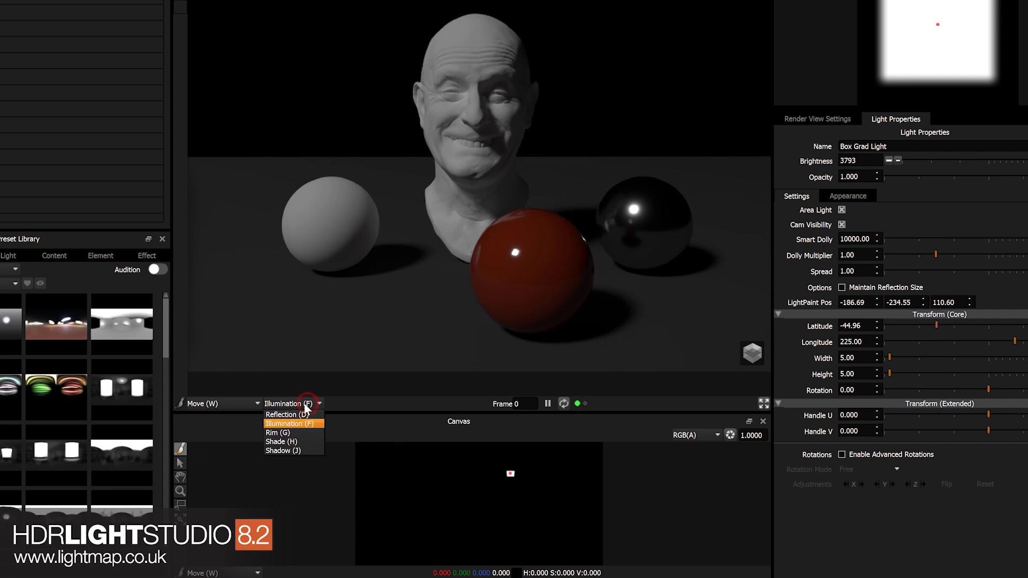
click(295, 442)
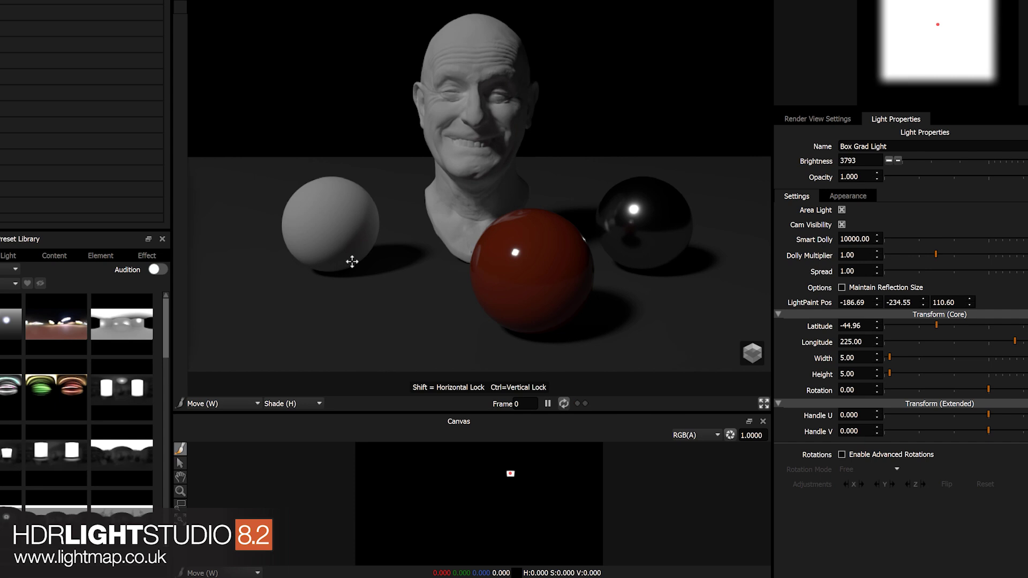
click(351, 263)
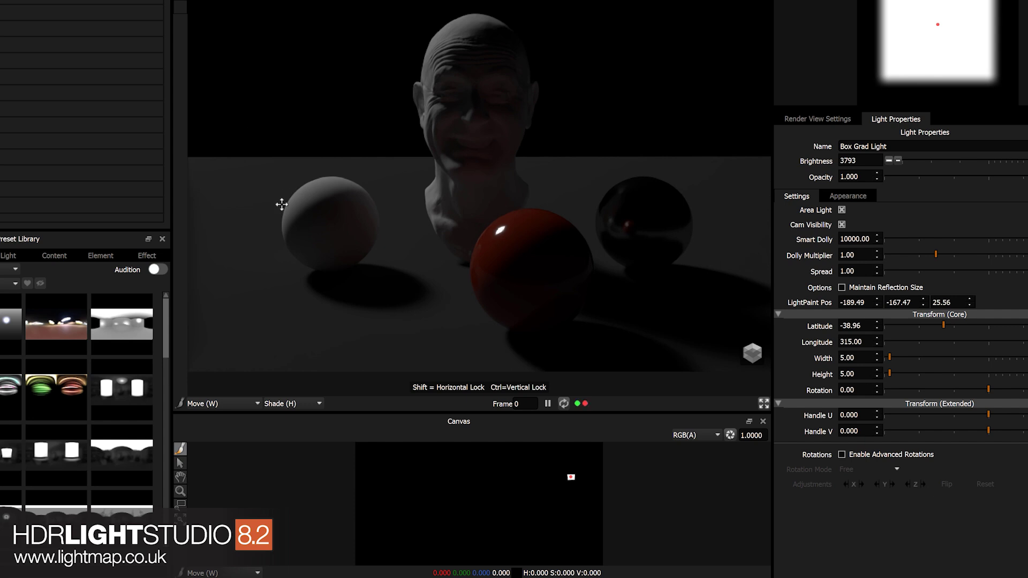
click(357, 257)
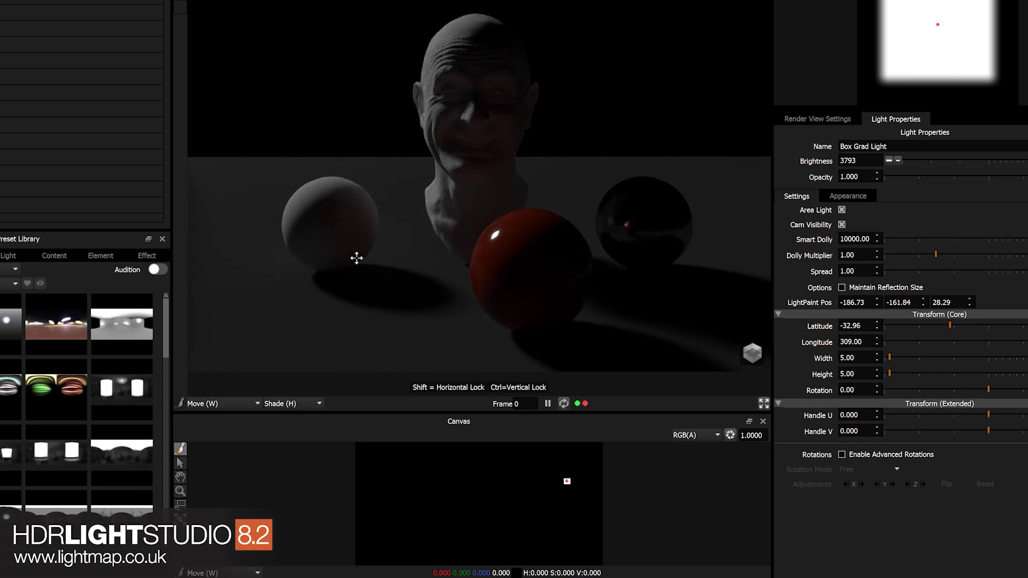
click(298, 404)
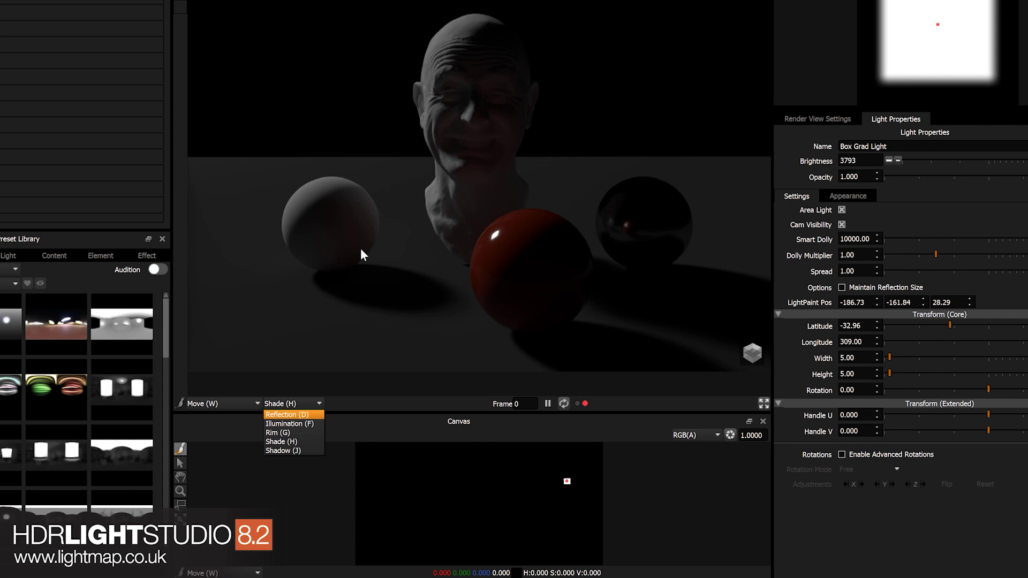
Select Shadow (J) and click two floor spots to throw the shadows toward the lower left.
click(315, 455)
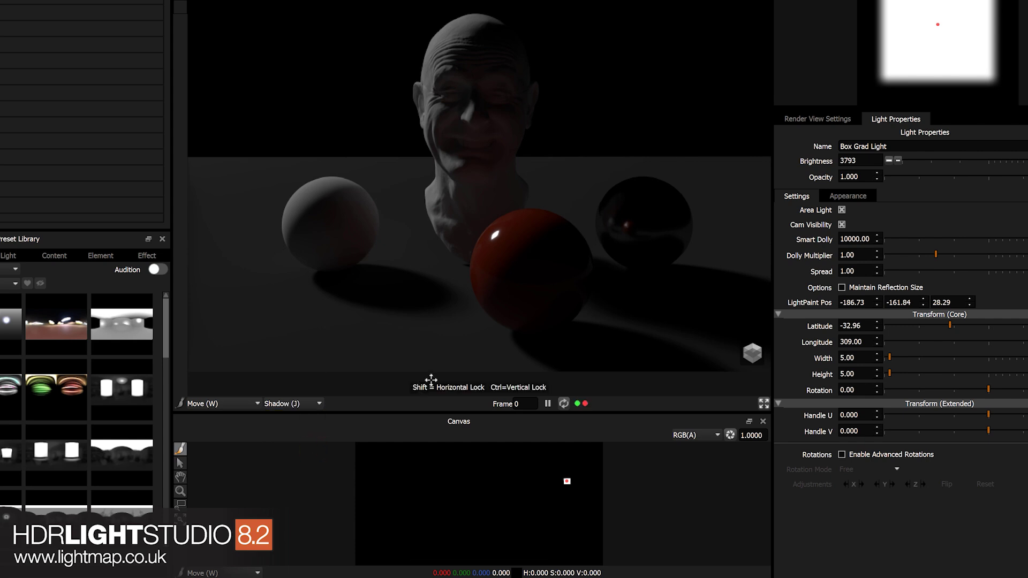
click(342, 334)
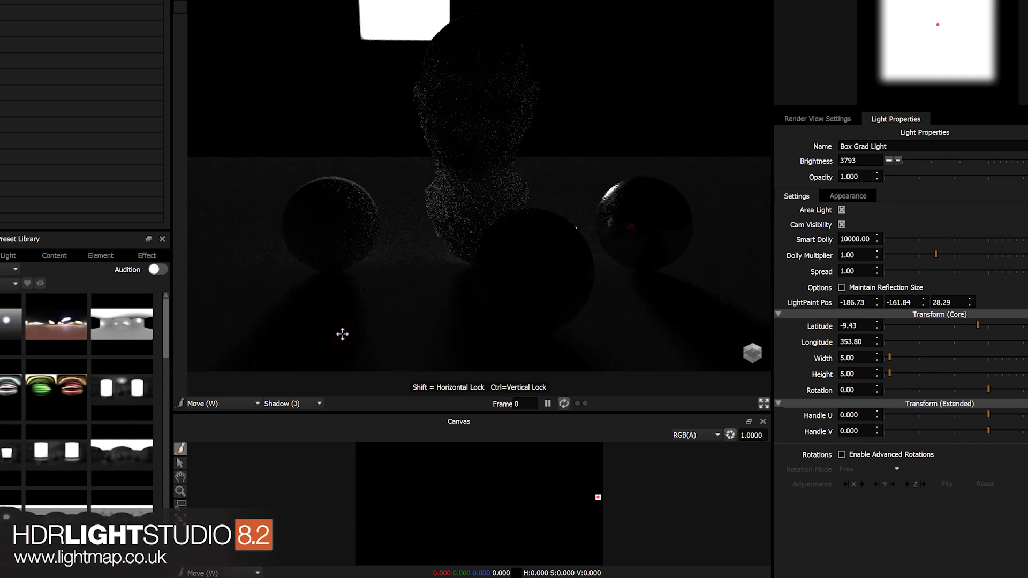
click(249, 309)
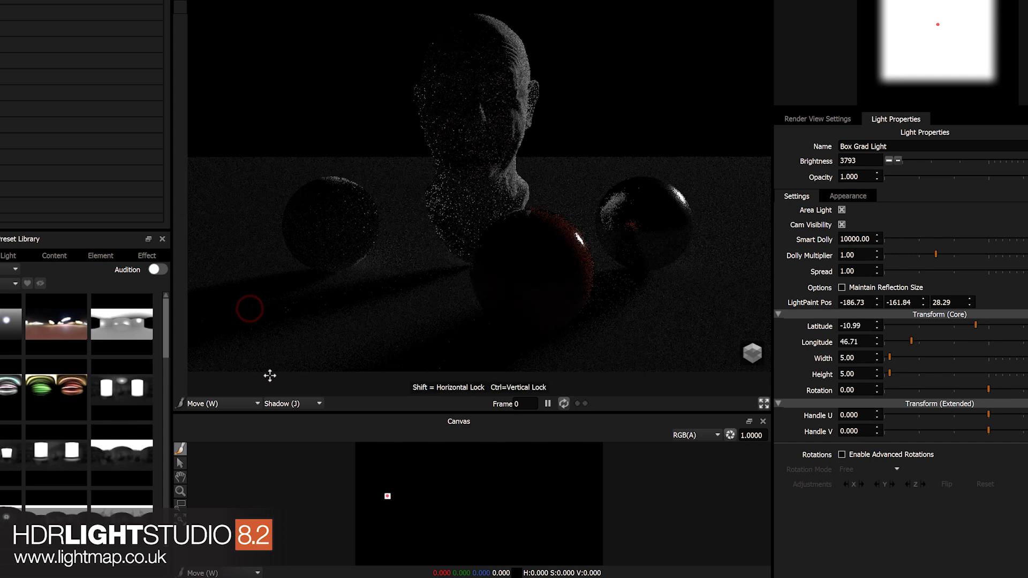
click(284, 404)
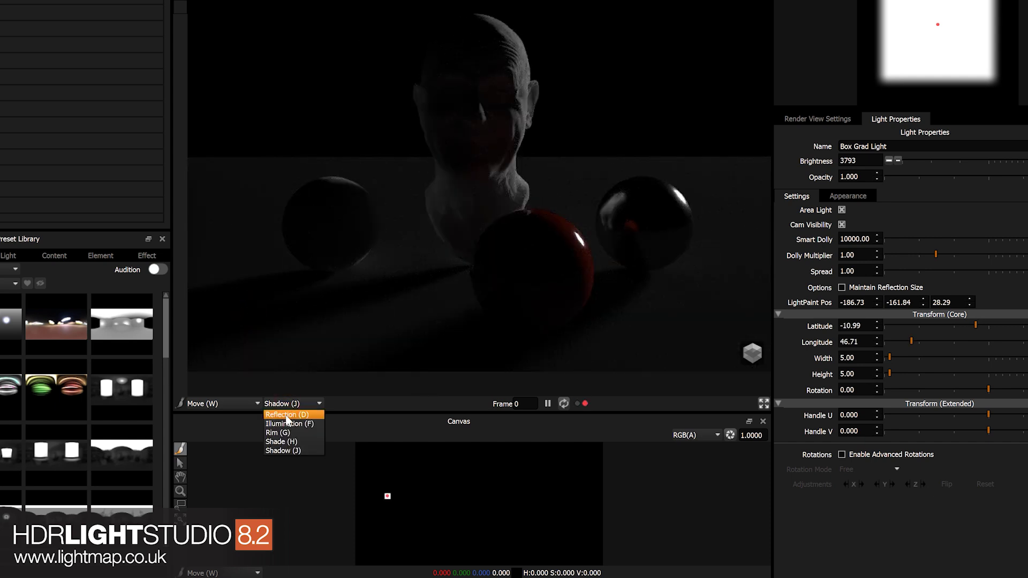
Reflect the box light on the white sphere, relight the front by Illumination, then select Shadow paint.
click(287, 416)
click(309, 201)
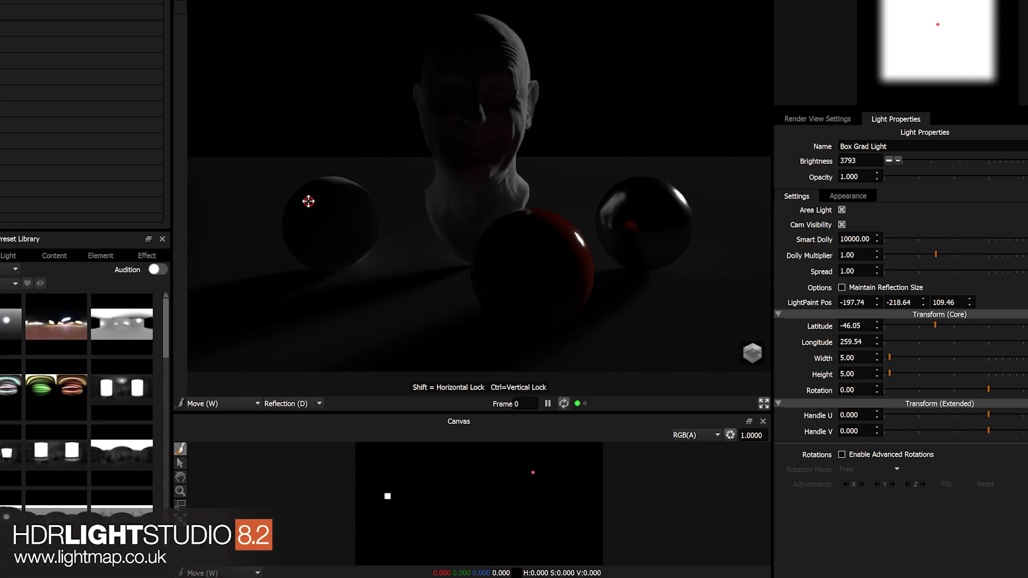
click(288, 404)
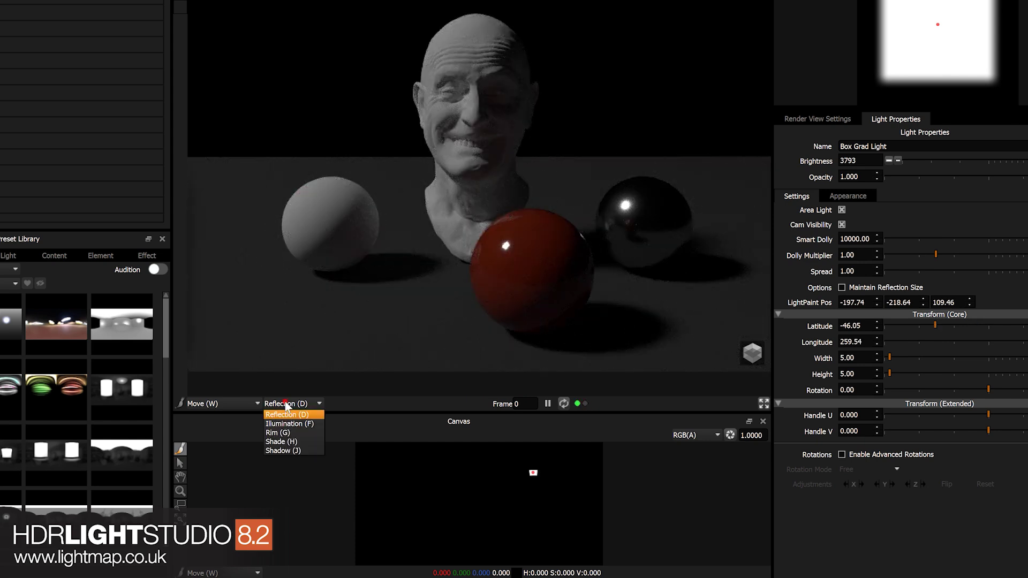
click(289, 424)
click(357, 201)
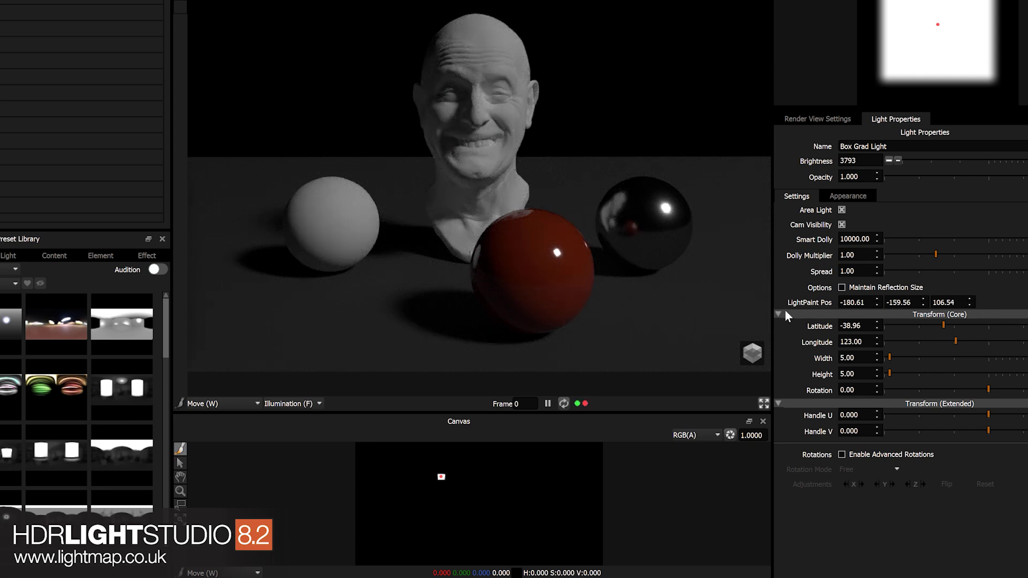
click(307, 405)
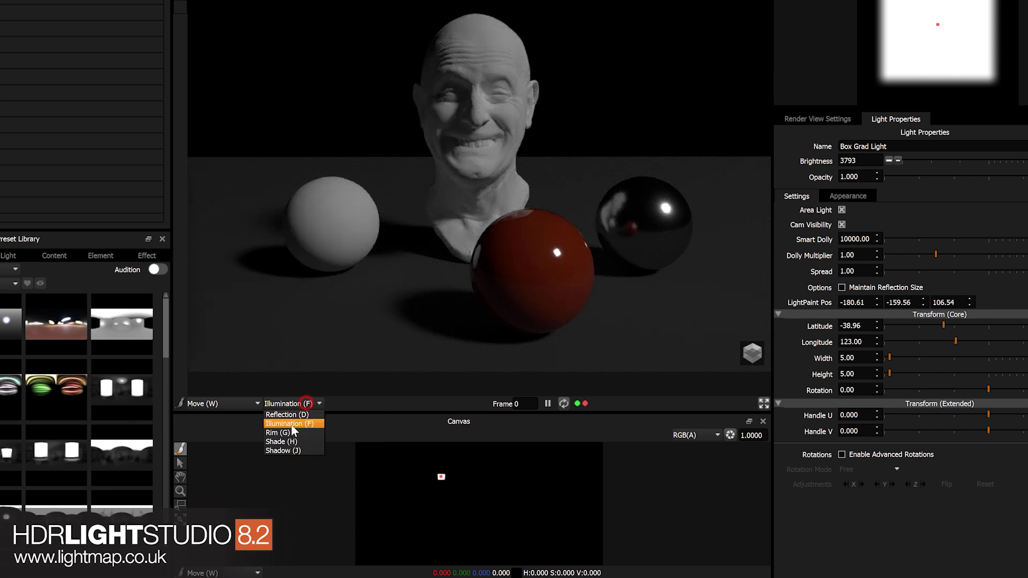
click(293, 450)
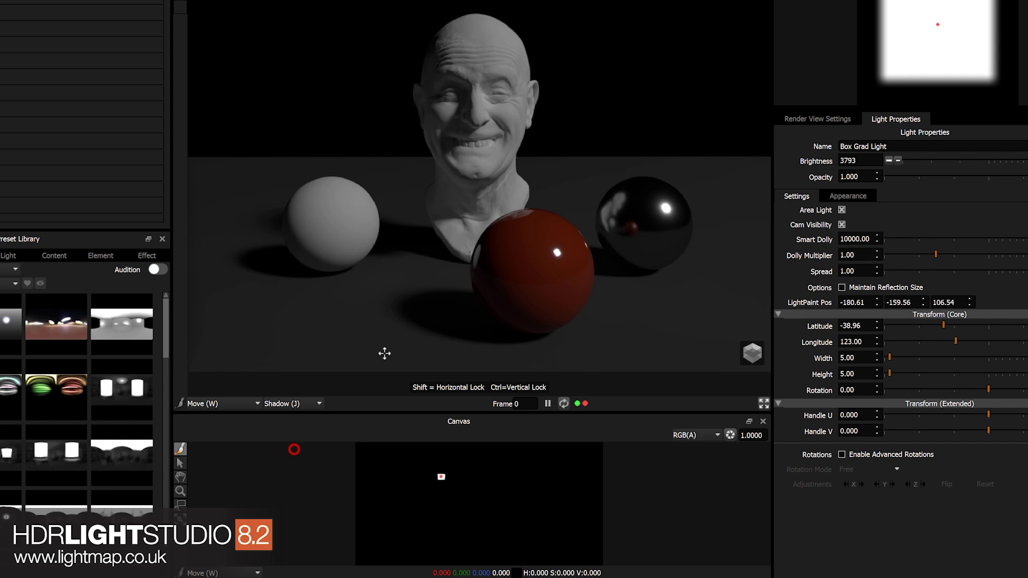
Shadow-paint on the floor three times, ending with the shadows just in front of the red sphere.
click(402, 308)
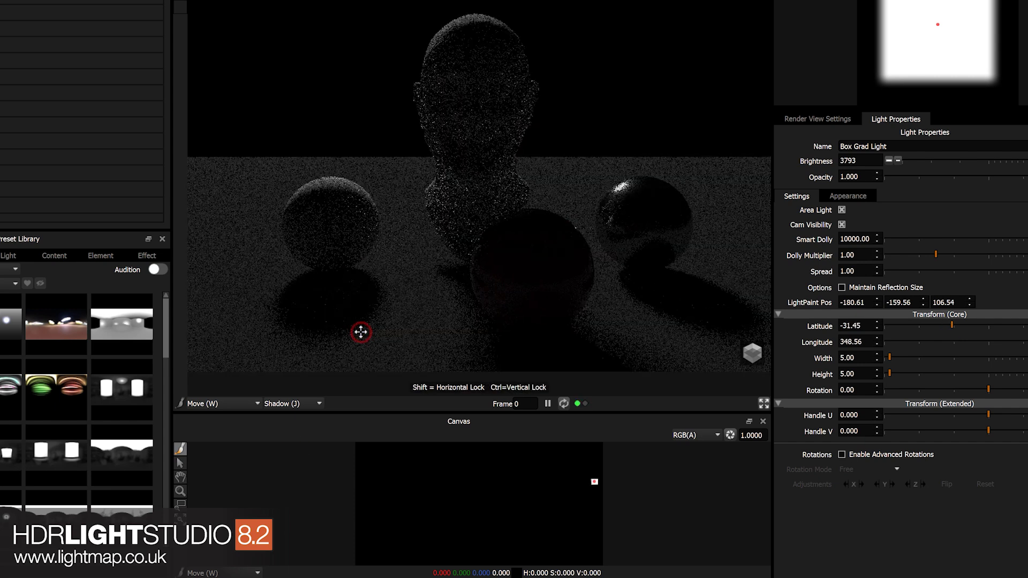
click(273, 326)
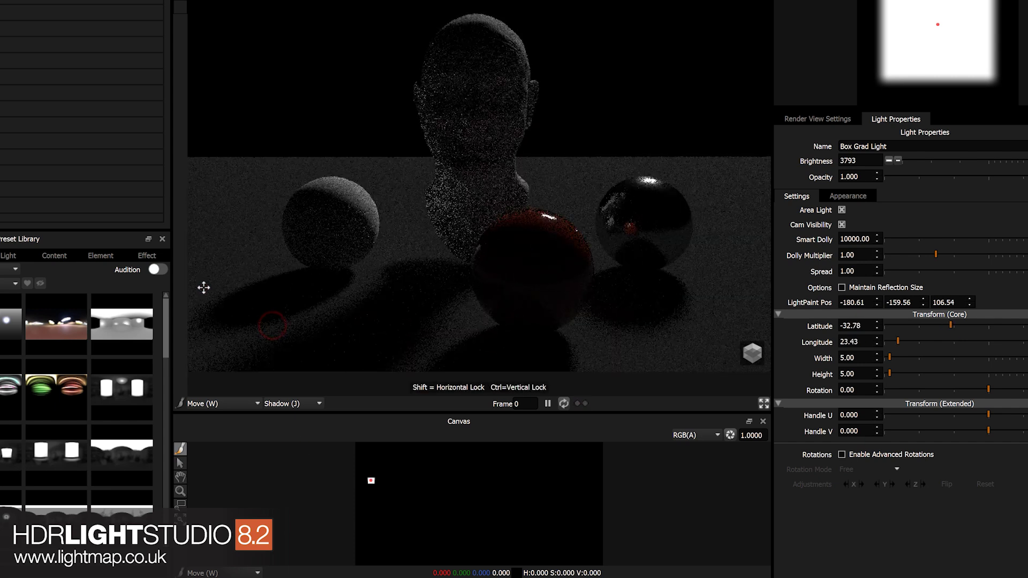
click(203, 288)
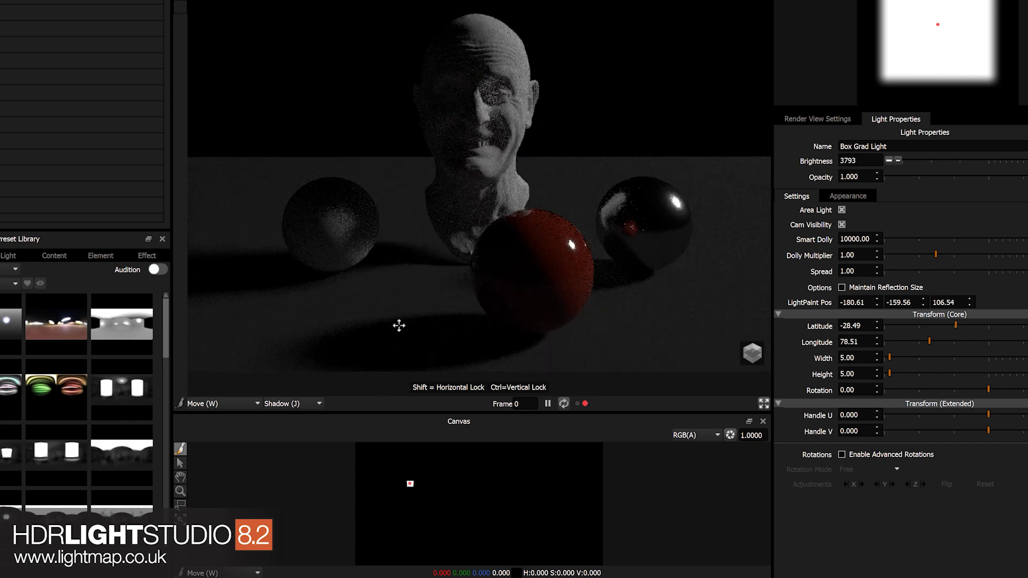